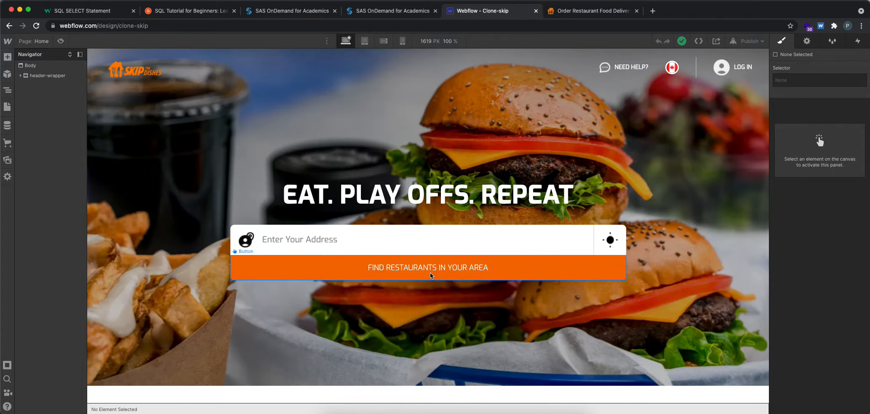
Step: Compare the hero section on skipthedishes.com with the Webflow clone shown in preview mode, and return to the design canvas
left_click(371, 205)
left_click(579, 12)
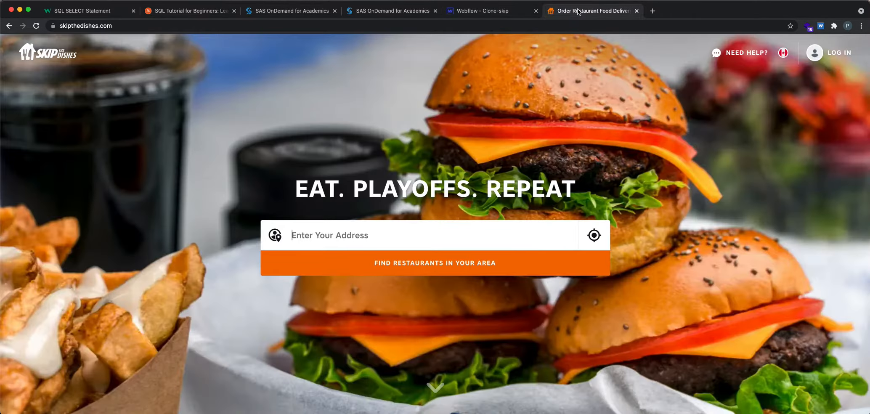
scroll(501, 125, "down", 2)
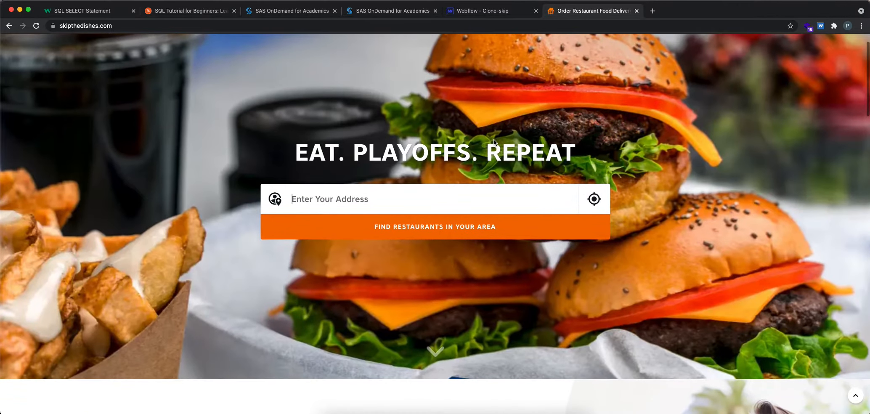
left_click(474, 13)
left_click(61, 41)
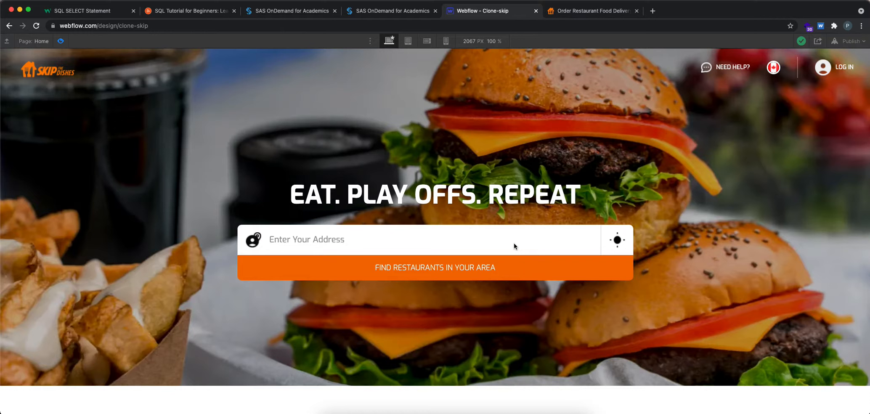
left_click(595, 11)
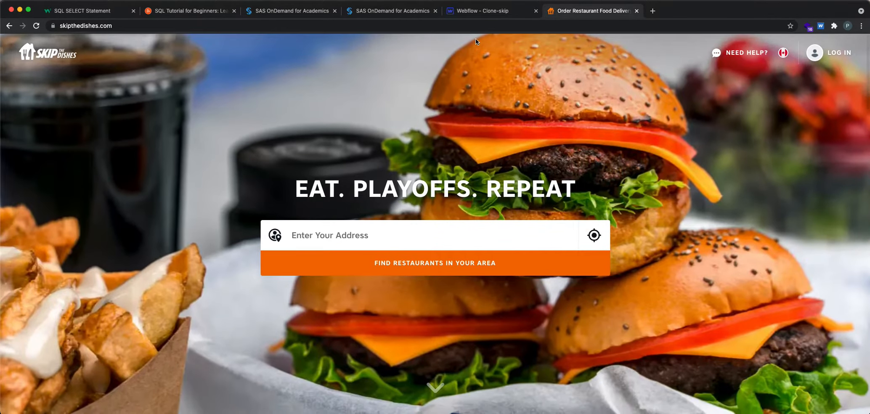
left_click(482, 12)
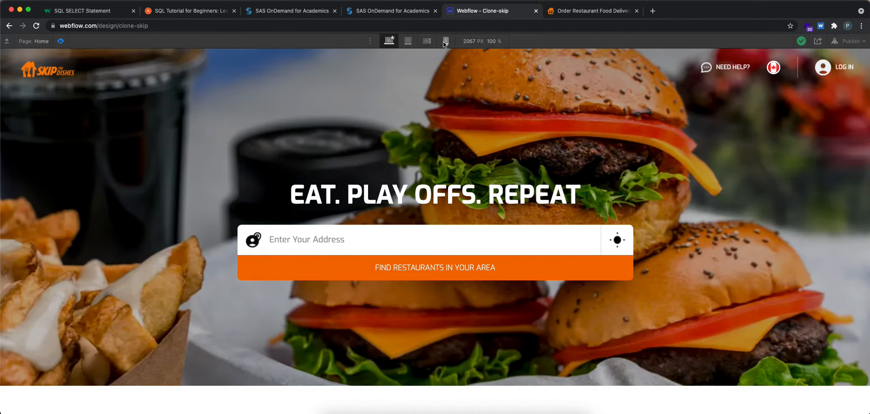
left_click(61, 41)
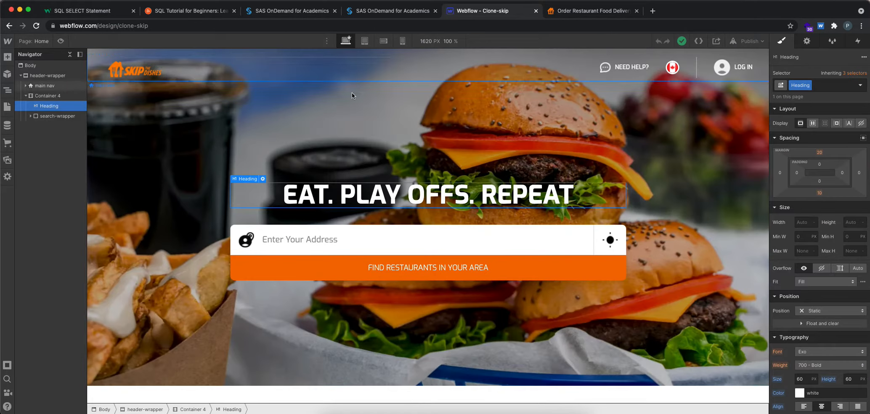
Step: Set the height of the header-wrapper section to 850 px
left_click(394, 100)
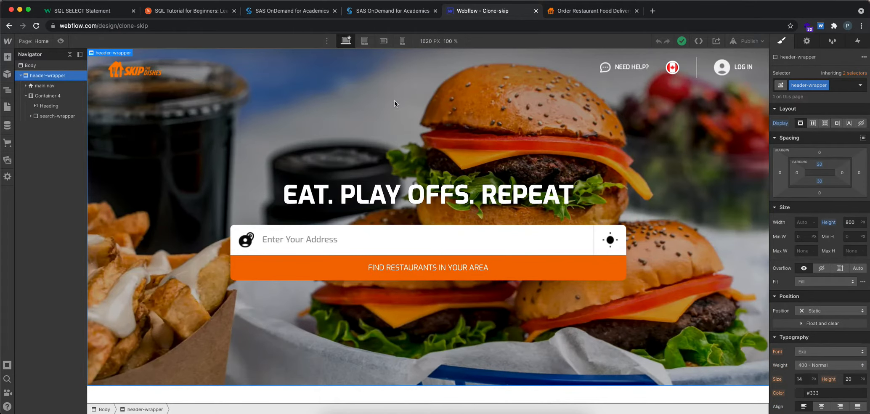
left_click(854, 221)
type("850")
key("Return")
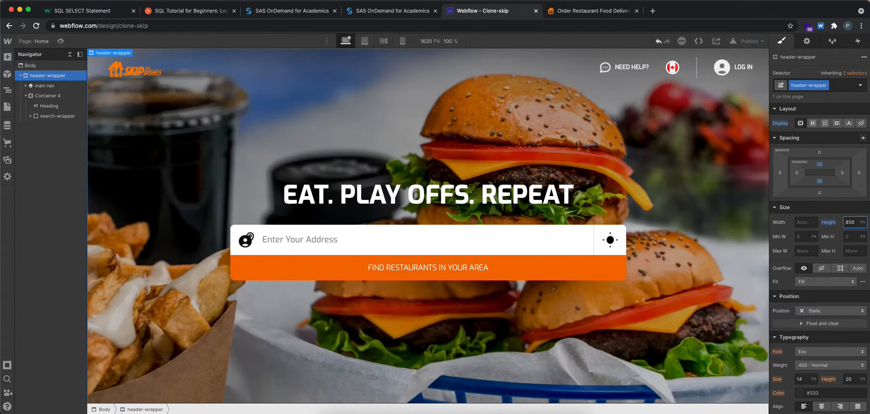
Step: Preview the resized header at full width and compare its height with the hero on skipthedishes.com
left_click(61, 41)
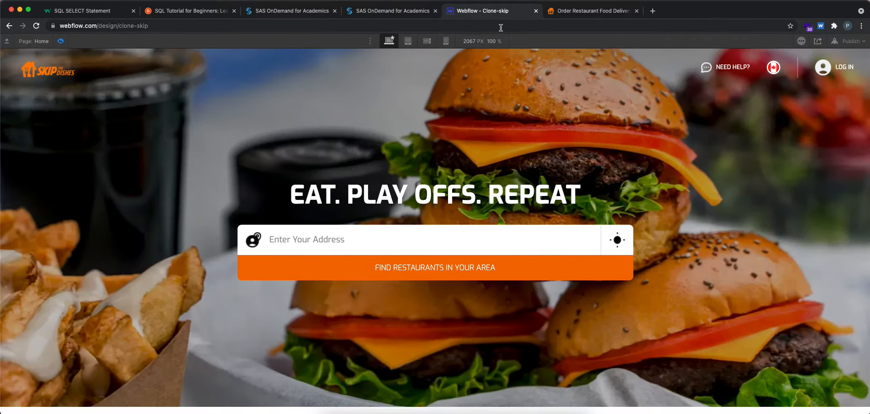
left_click(566, 15)
scroll(234, 126, "down", 3)
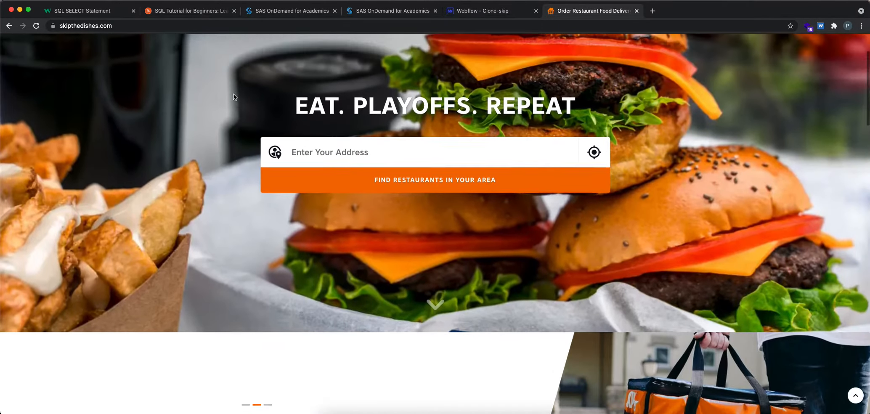
scroll(234, 126, "up", 3)
left_click(499, 14)
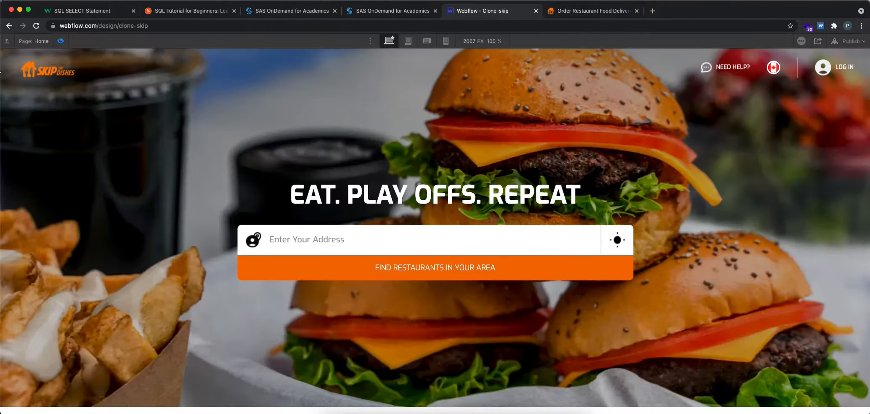
left_click(61, 42)
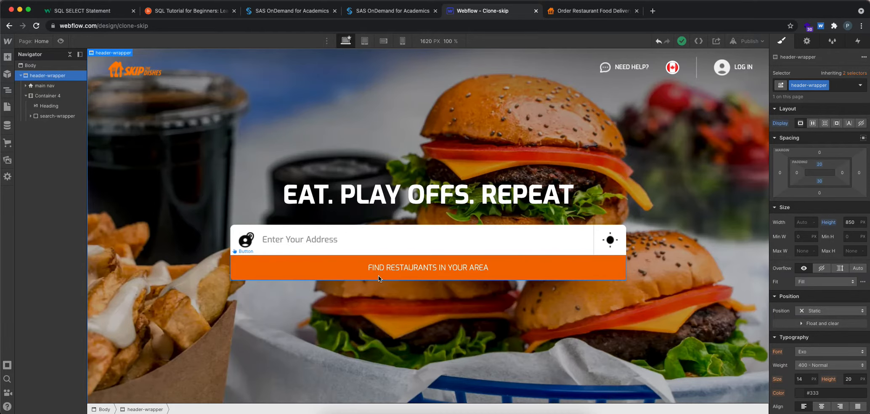
scroll(378, 275, "down", 1)
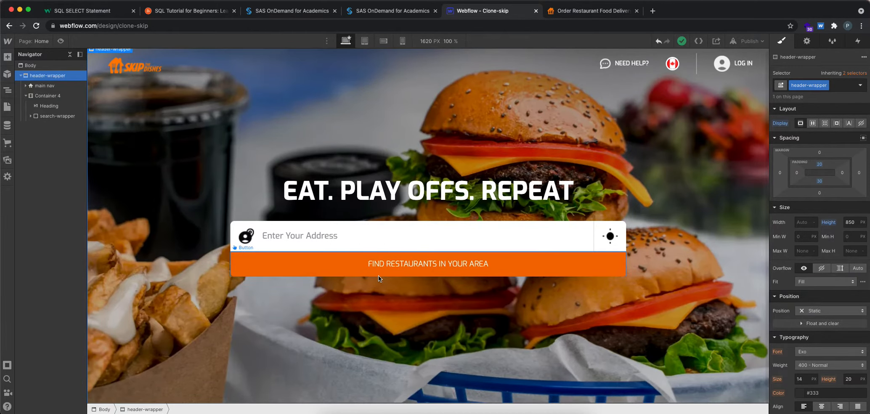
Step: Switch to skipthedishes.com and view the More Choice slider section below the hero
left_click(579, 13)
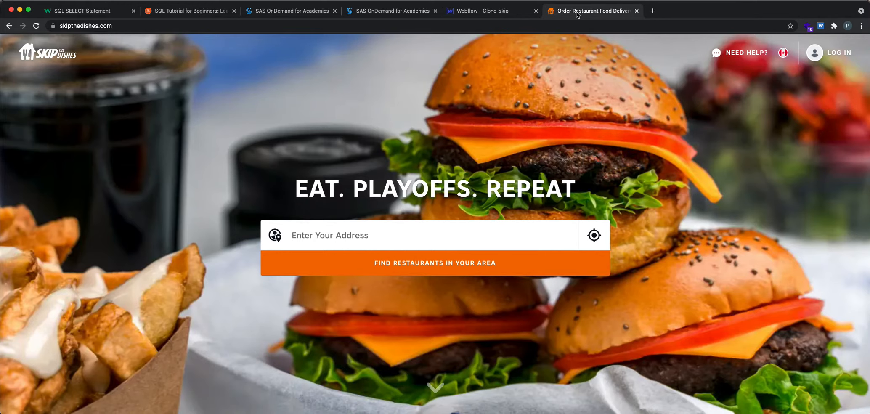
scroll(548, 170, "down", 10)
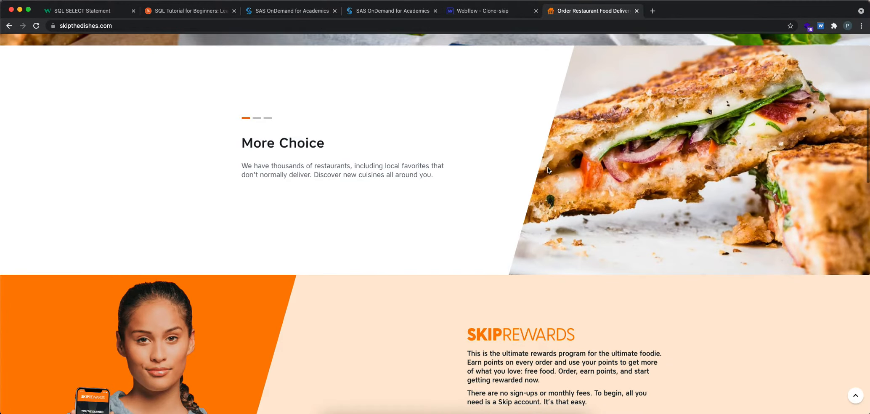
scroll(547, 170, "up", 1)
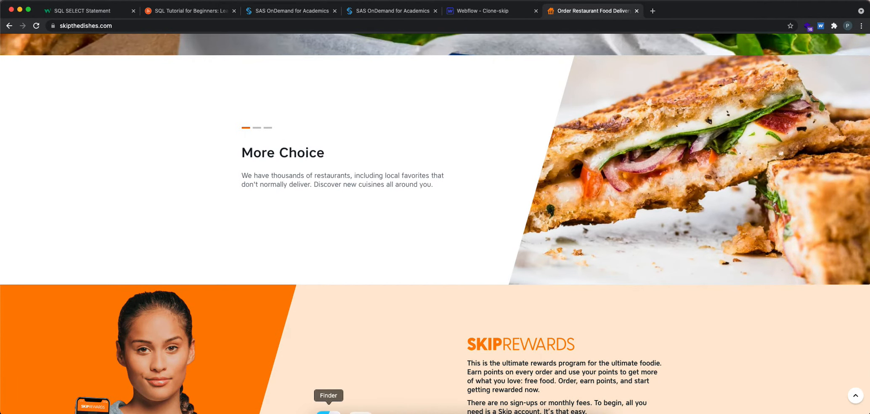
Step: Open Epic Pen, draw freehand outlines around the slider section and its slide indicators, and clear the annotations
left_click(359, 412)
scroll(674, 253, "right", 3)
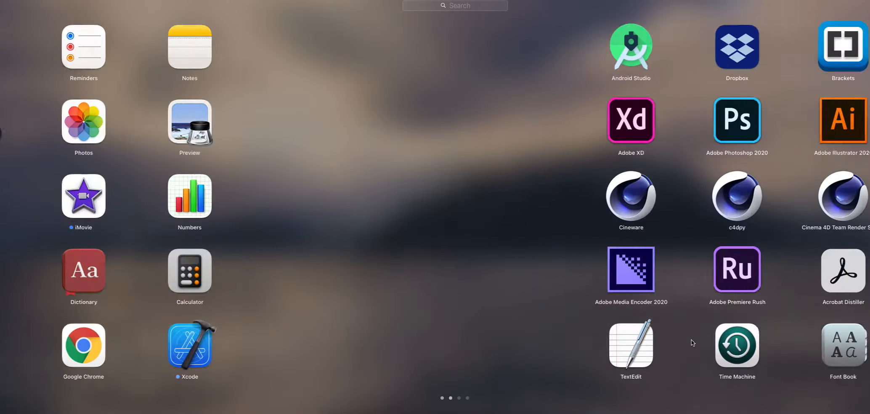
scroll(690, 342, "right", 3)
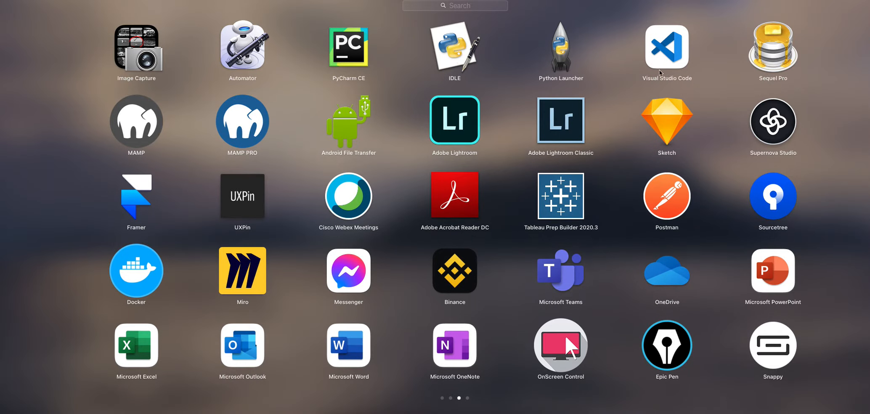
left_click(668, 349)
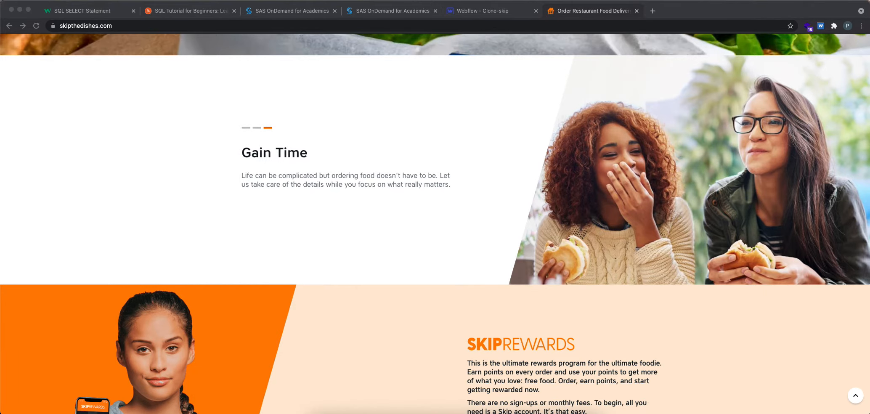
mouse_move(865, 61)
left_mouse_down()
mouse_move(11, 61)
mouse_move(28, 267)
mouse_move(320, 292)
mouse_move(664, 285)
mouse_move(810, 268)
mouse_move(862, 249)
mouse_move(865, 64)
left_mouse_up()
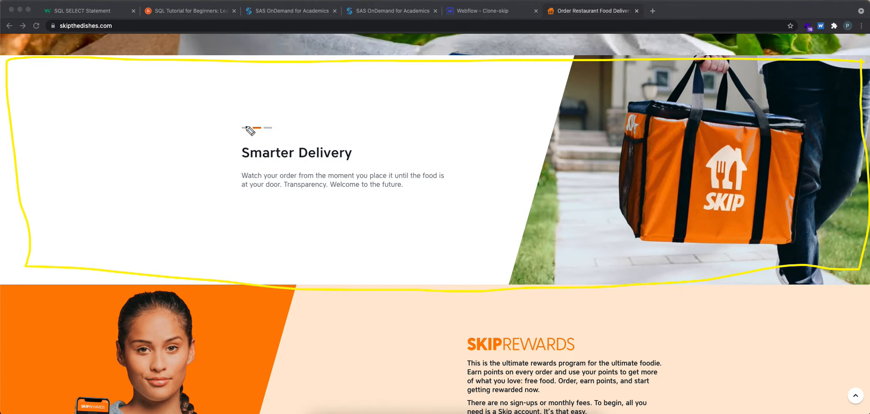
mouse_move(249, 123)
left_mouse_down()
mouse_move(242, 134)
mouse_move(248, 120)
left_mouse_up()
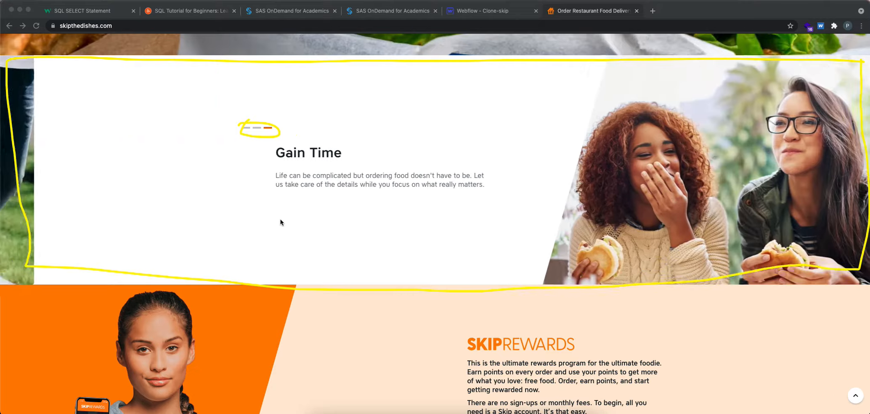
left_click(247, 129)
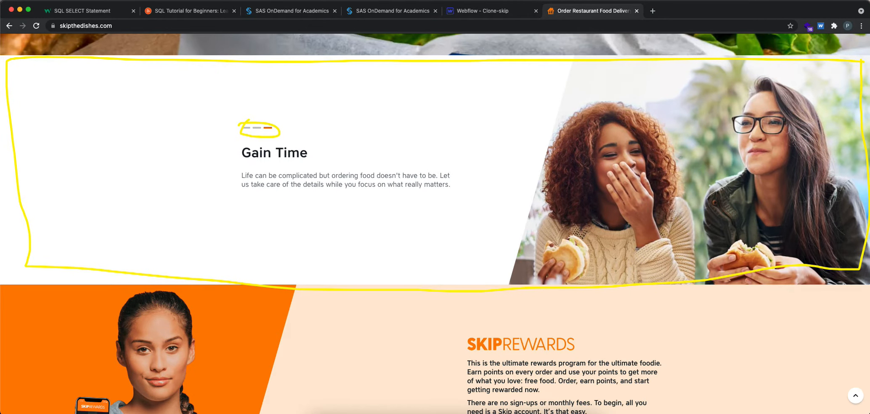
key("Escape")
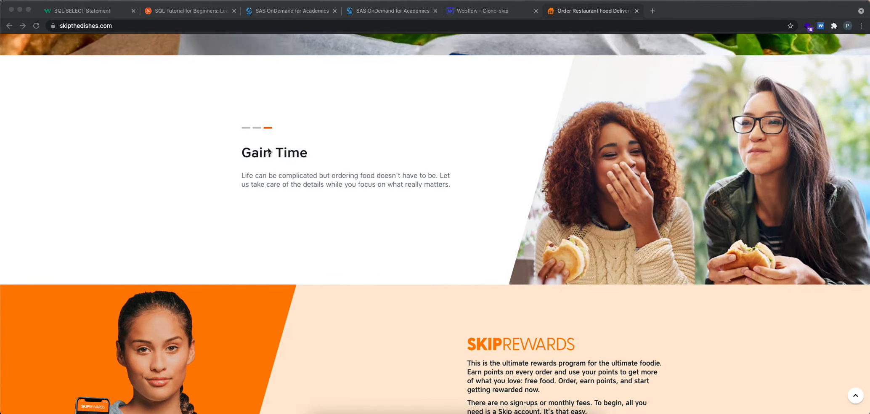
Step: View the slider's first, second and third slides using its indicators
left_click(244, 128)
left_click(257, 129)
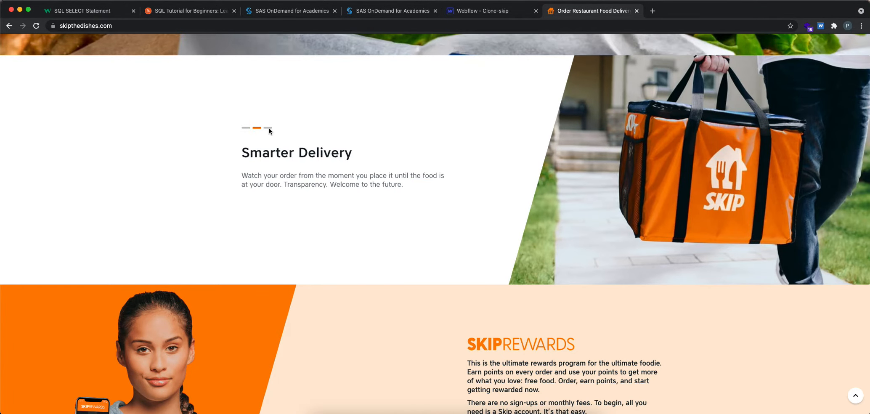
left_click(268, 128)
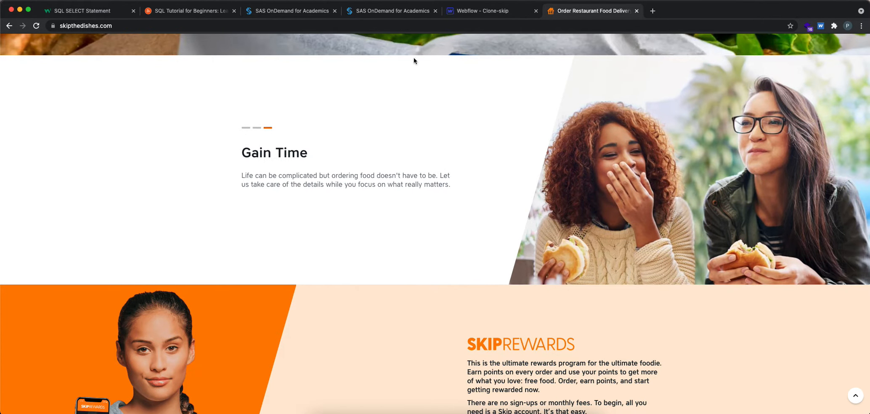
Step: Switch to the Webflow design and add a Section element to the Body below header-wrapper
left_click(463, 11)
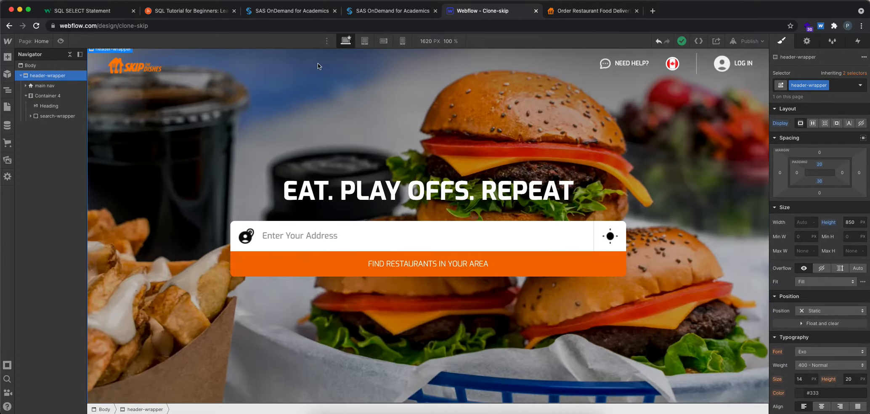
left_click(20, 76)
left_click(30, 67)
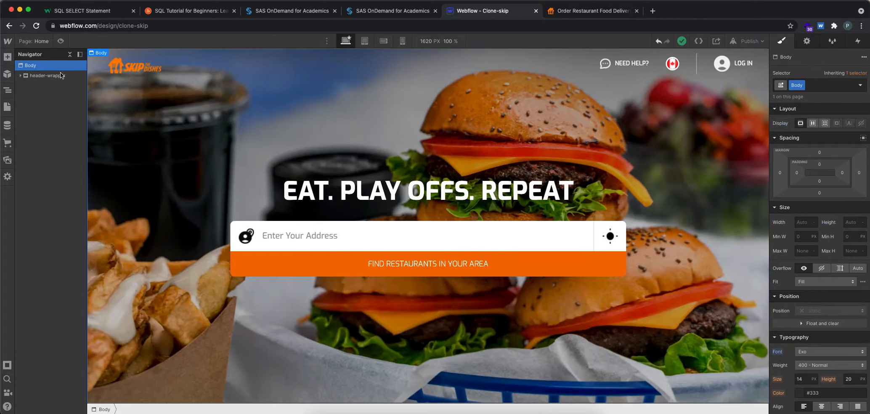
left_click(8, 60)
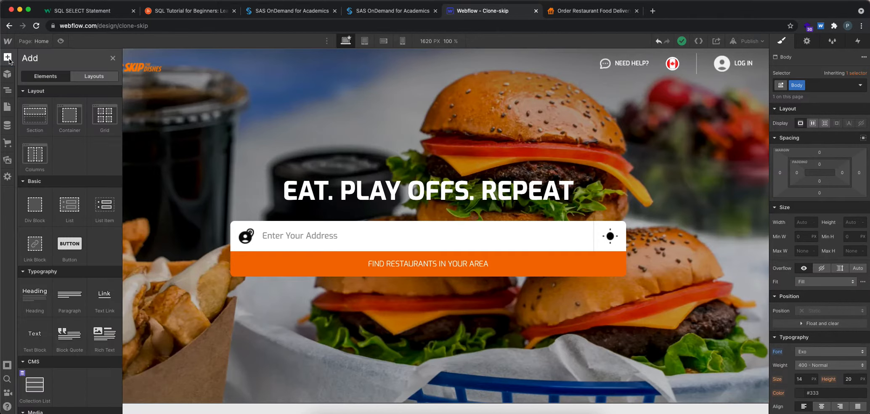
left_click(39, 123)
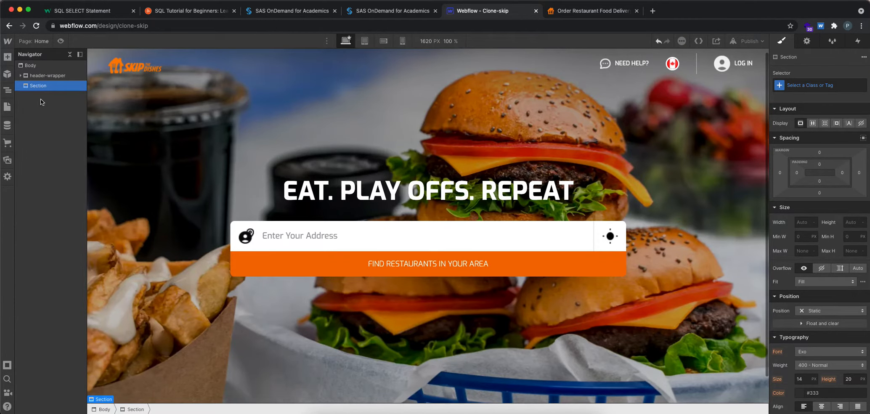
Step: Examine the layout of the More Choice section and its transition from the hero on skipthedishes.com
left_click(591, 12)
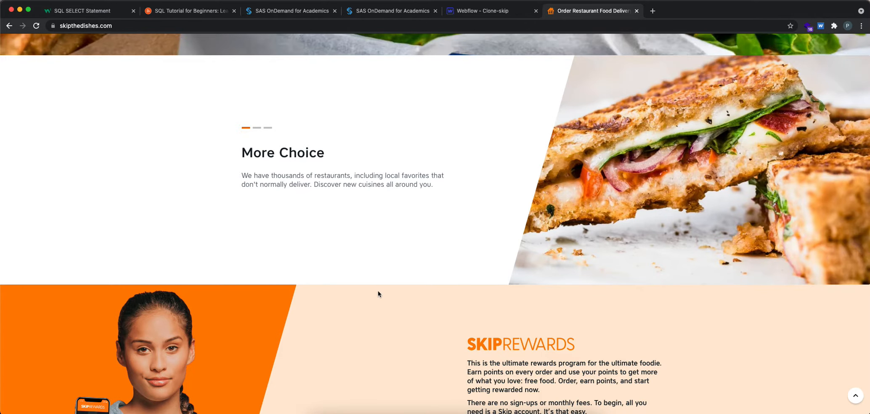
scroll(378, 293, "up", 3)
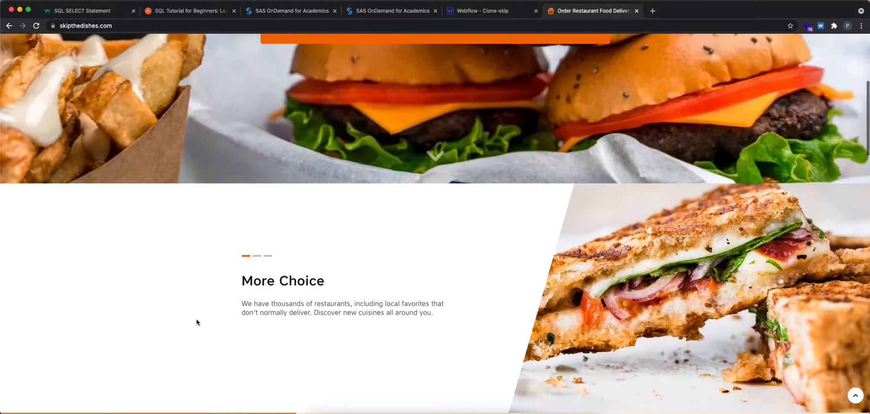
scroll(196, 323, "up", 3)
scroll(439, 257, "down", 3)
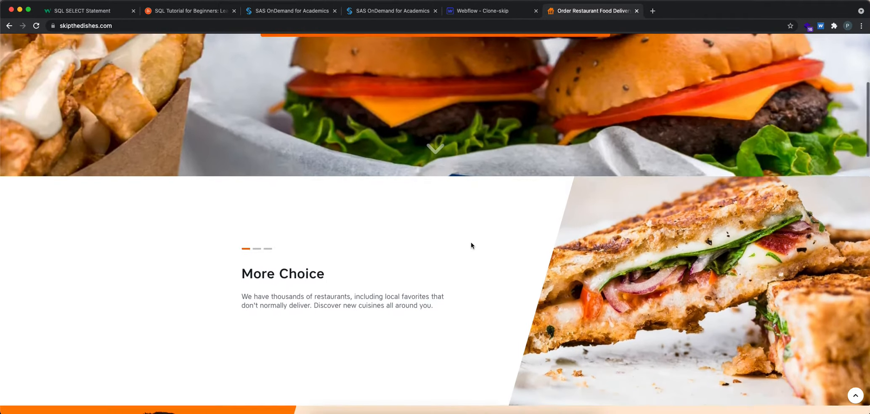
scroll(472, 245, "down", 2)
Step: Switch to the Webflow design and create the class "second section" on the new Section element
left_click(481, 13)
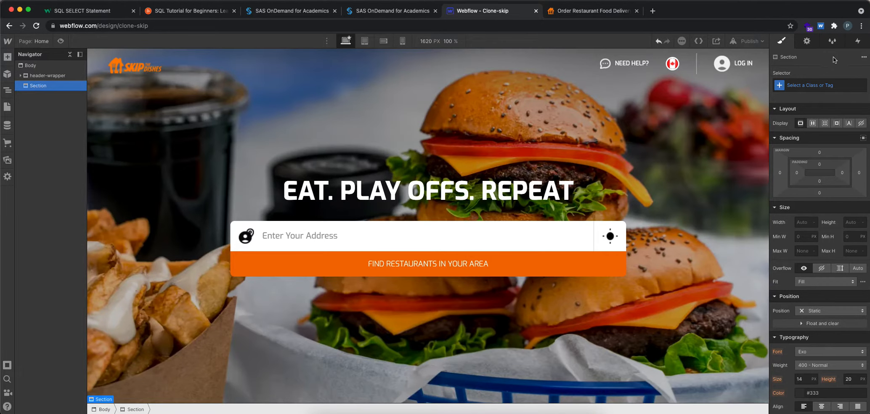
left_click(781, 84)
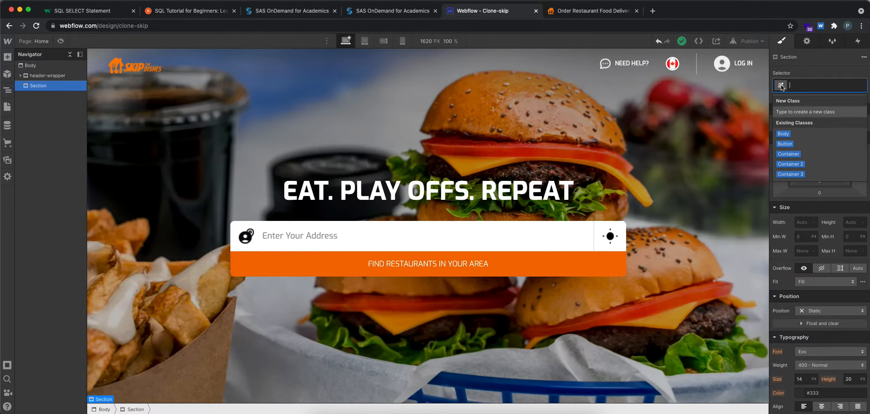
type("second sectio")
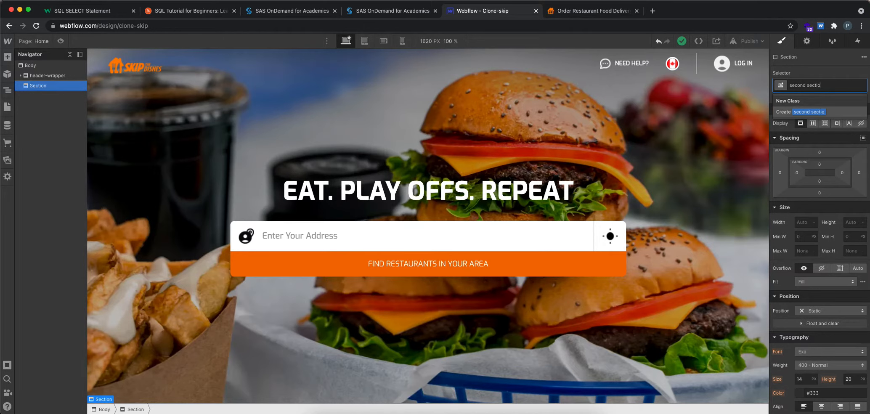
type("n")
key("Return")
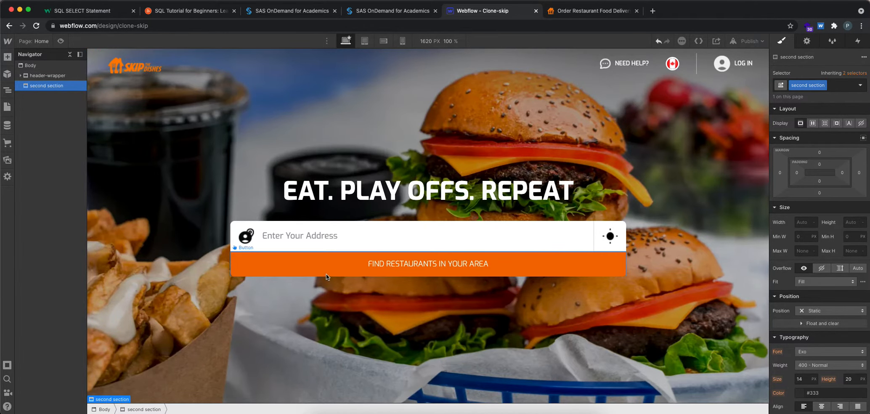
scroll(326, 273, "down", 1)
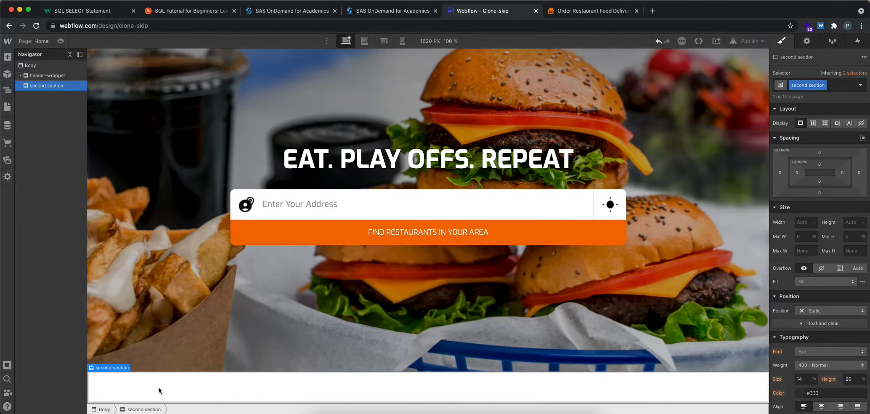
Step: Check the original slider on skipthedishes.com, and set the second section's top and bottom padding to 100 px in Webflow
left_click(583, 14)
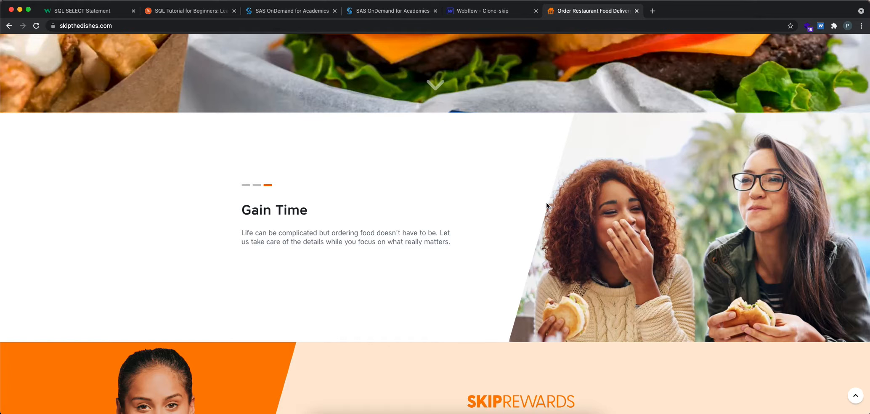
left_click(484, 11)
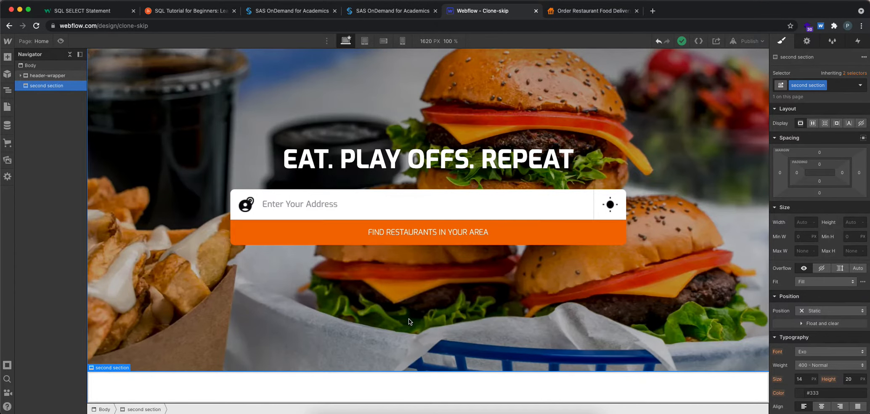
left_click(820, 166)
left_click(809, 203)
left_click(829, 162)
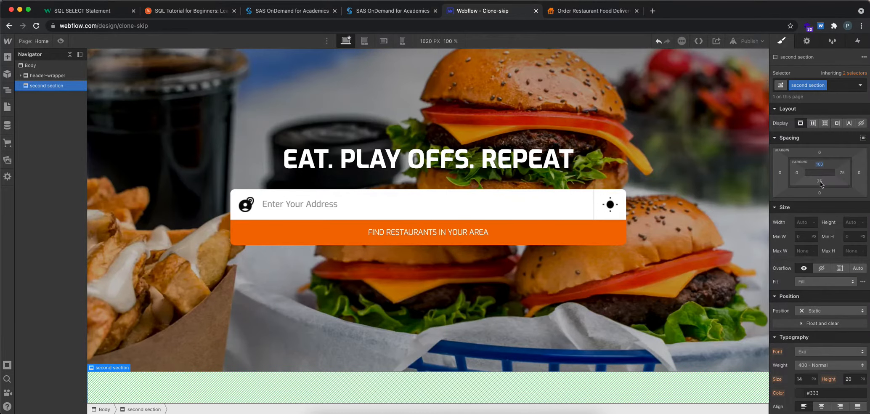
left_click(820, 182)
left_click(808, 219)
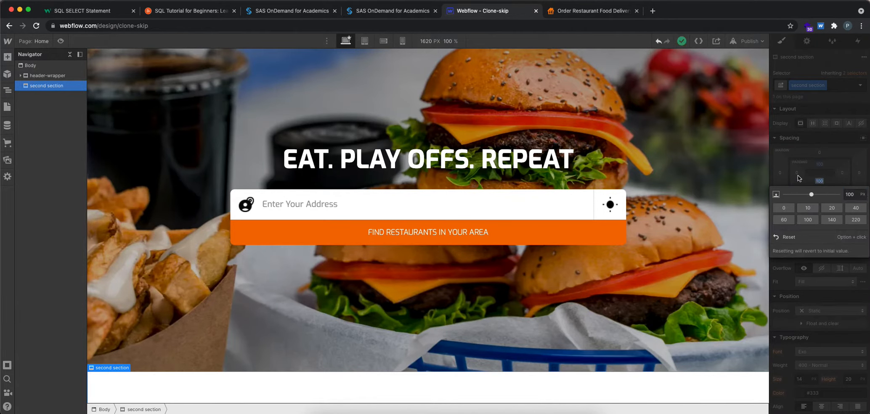
left_click(794, 154)
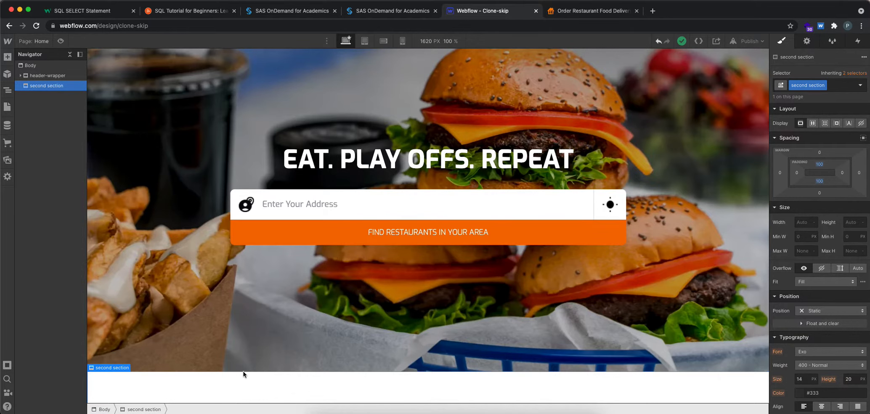
Step: Switch to skipthedishes.com and cycle through the slider's slides using its indicators
left_click(603, 13)
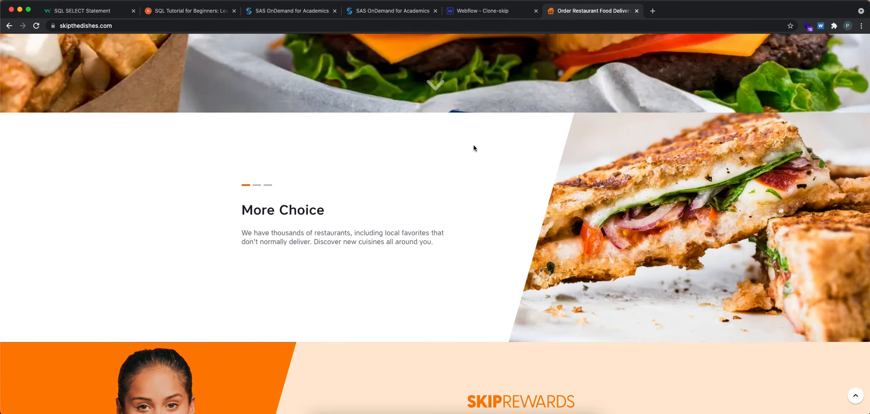
left_click(257, 185)
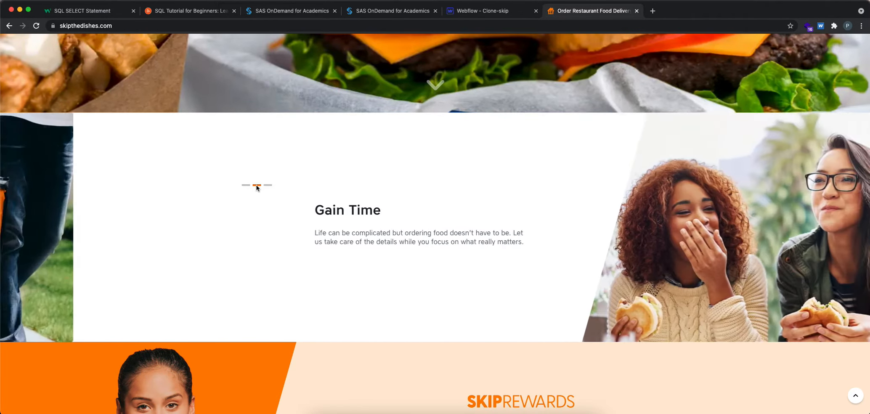
left_click(267, 186)
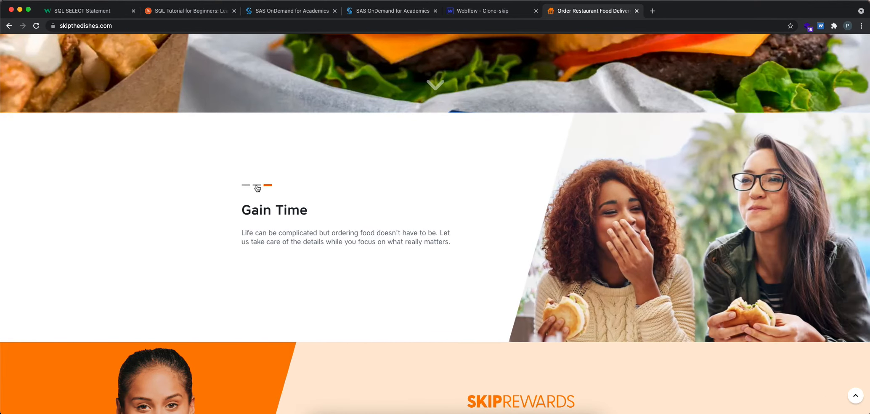
left_click(257, 186)
left_click(246, 186)
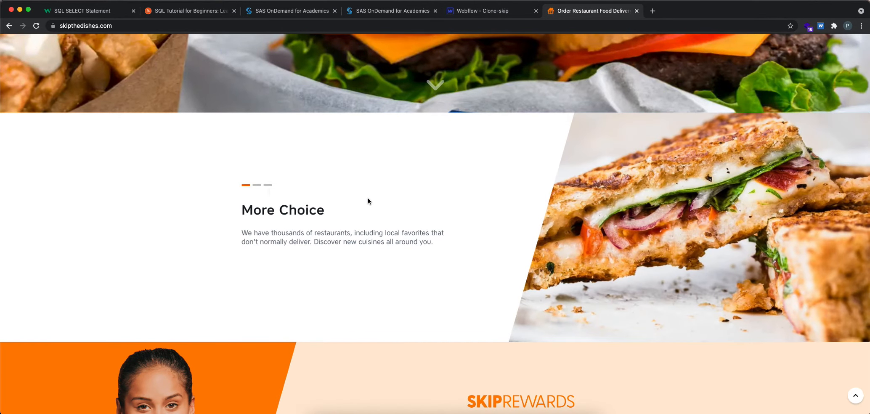
Step: Return to Webflow, add a Slider component inside the second section and expand that section's element tree
left_click(493, 11)
scroll(244, 299, "down", 2)
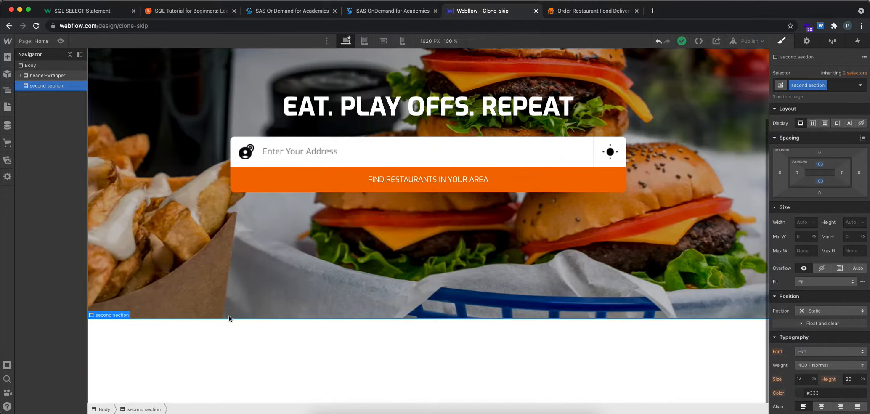
left_click(8, 57)
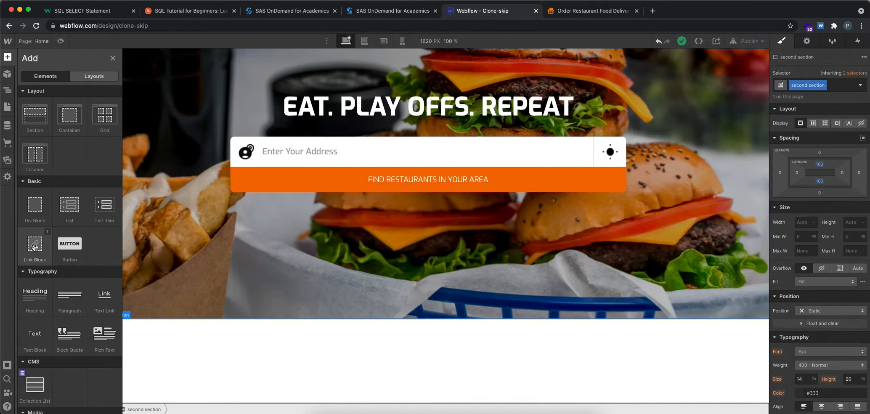
scroll(35, 247, "down", 10)
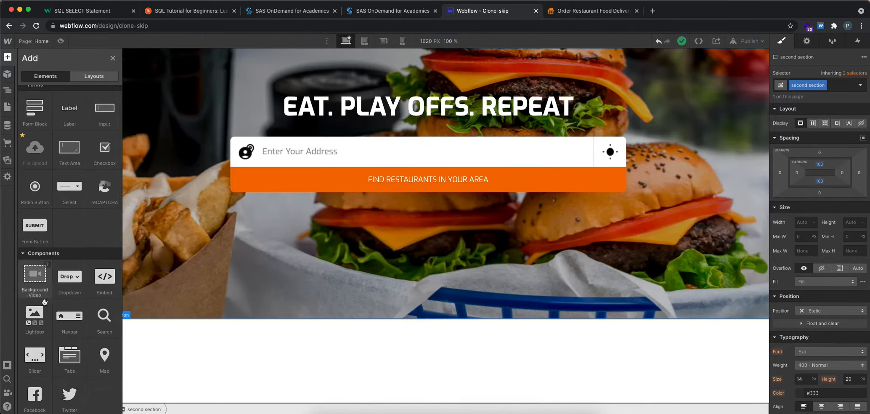
left_click(42, 354)
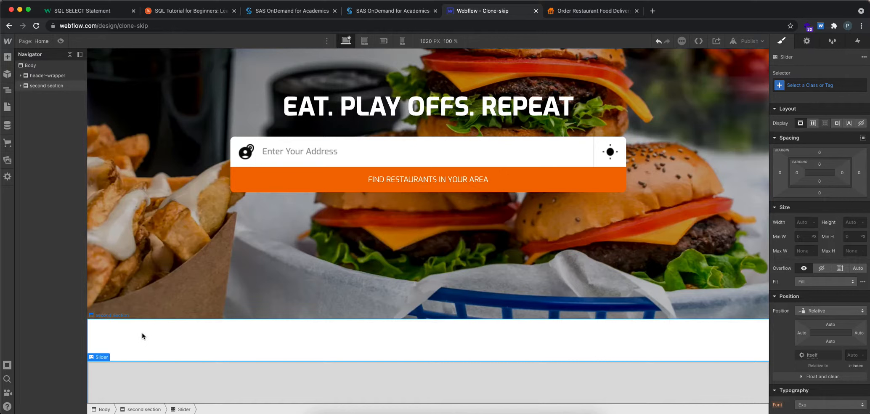
left_click(20, 86)
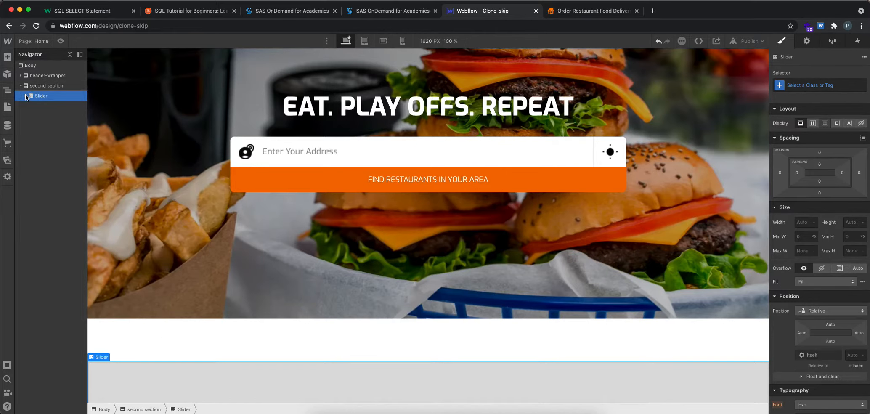
Step: Set the second section's top padding to 0 px and select Slide 1 of the slider
left_click(30, 87)
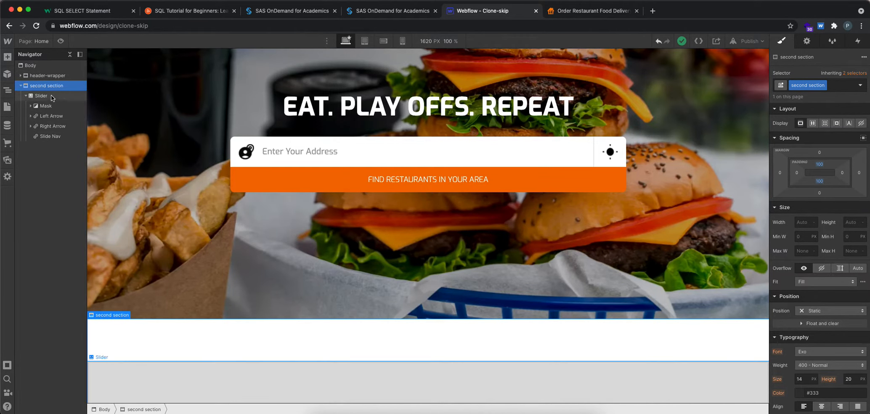
left_click(820, 164)
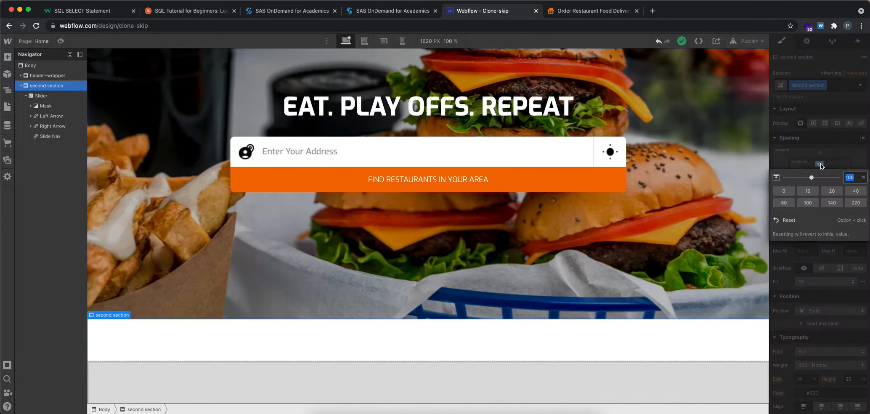
left_click(784, 191)
left_click(716, 218)
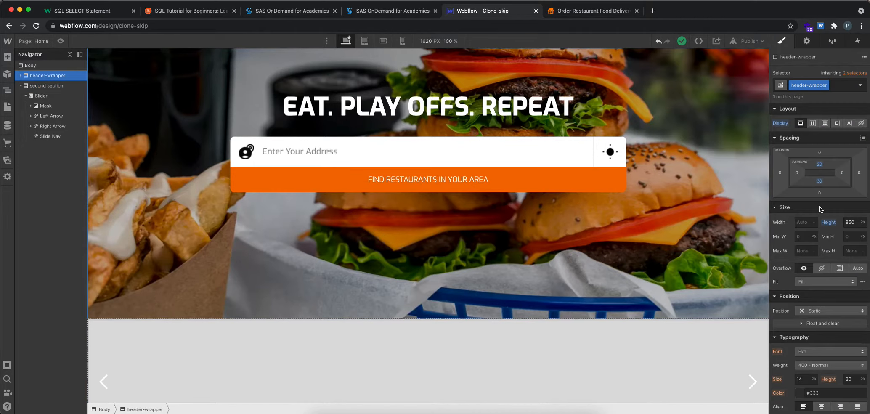
left_click(646, 339)
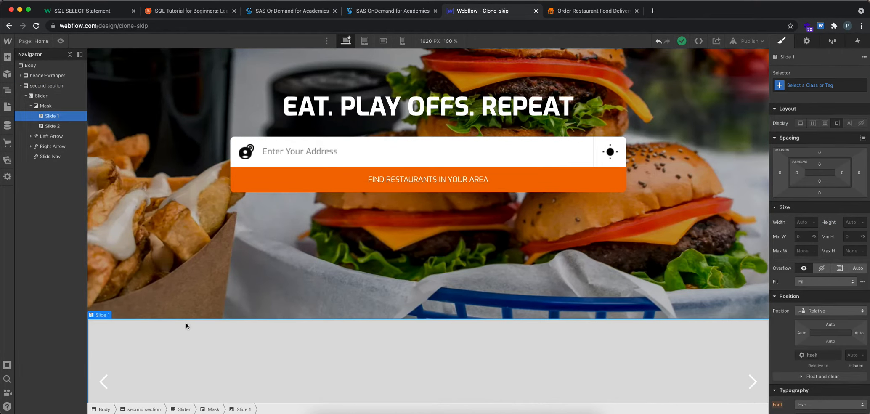
Step: Switch to skipthedishes.com and inspect the markup and styles of the slides' white slanted area in the developer tools
left_click(598, 11)
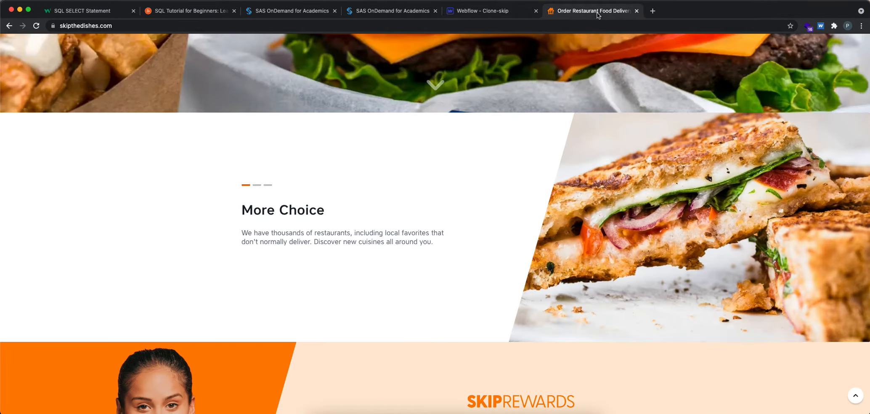
right_click(491, 129)
left_click(501, 235)
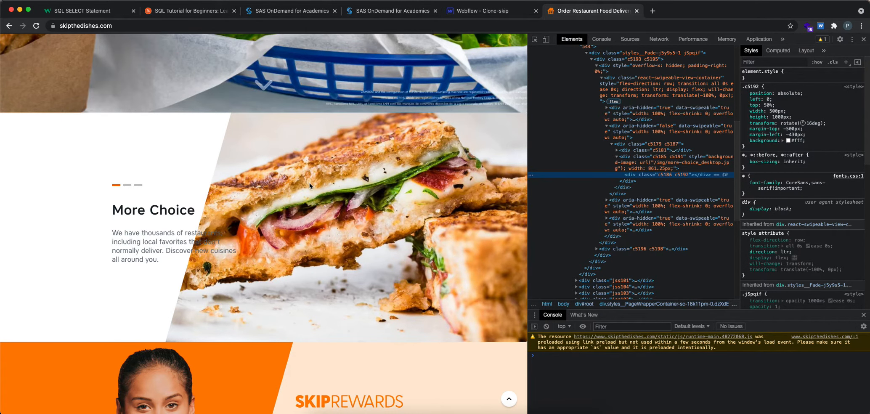
left_click(185, 158)
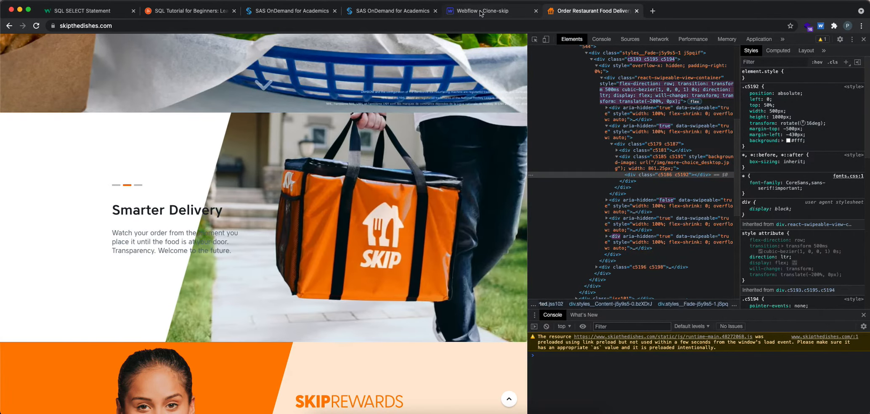
right_click(190, 140)
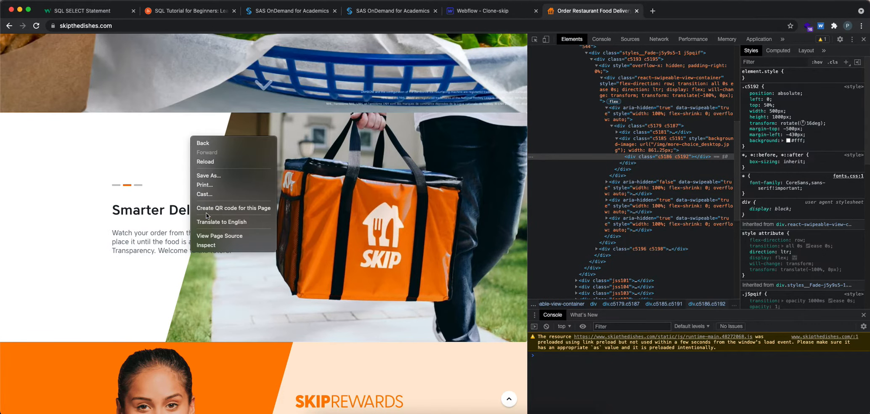
left_click(210, 248)
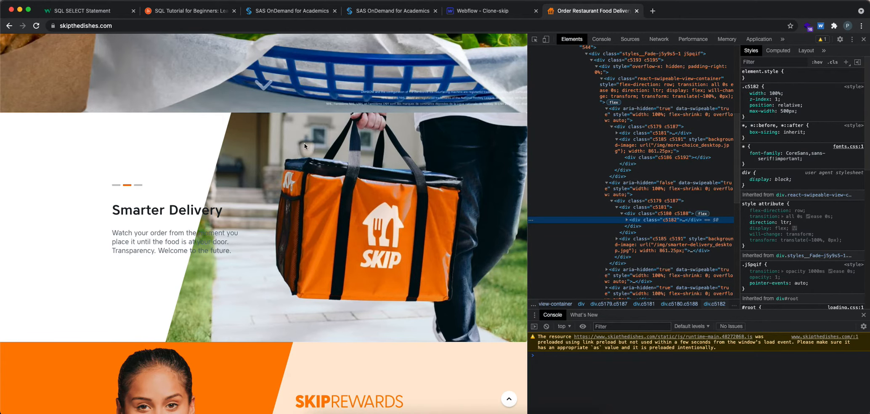
right_click(66, 308)
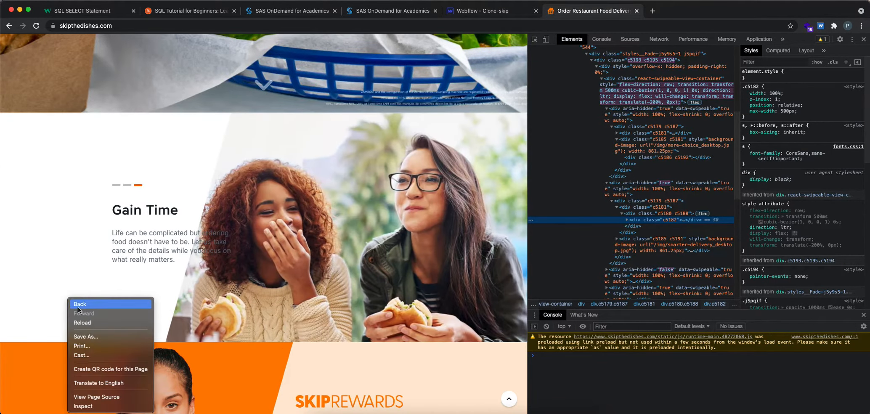
left_click(93, 406)
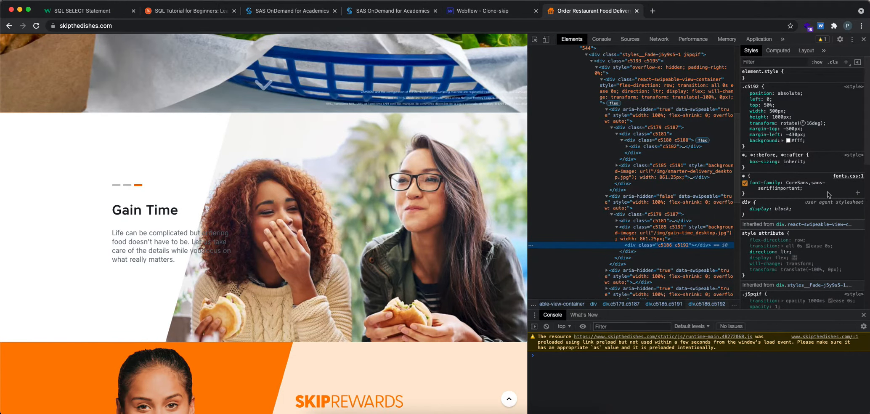
Step: Toggle the .c5192 overlay's height and width rules off and on, close the developer tools and return to Webflow
left_click(745, 117)
left_click(745, 117)
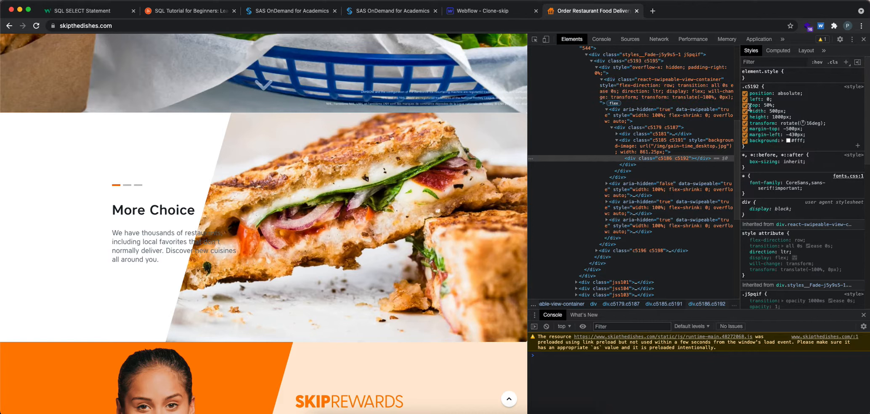
left_click(746, 111)
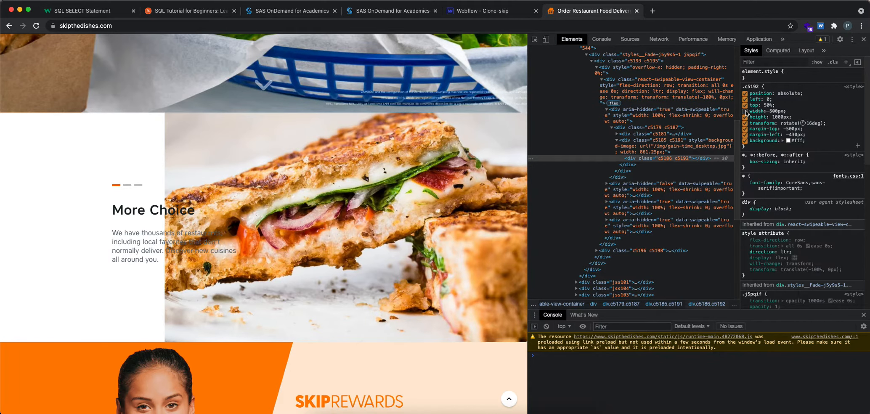
left_click(745, 111)
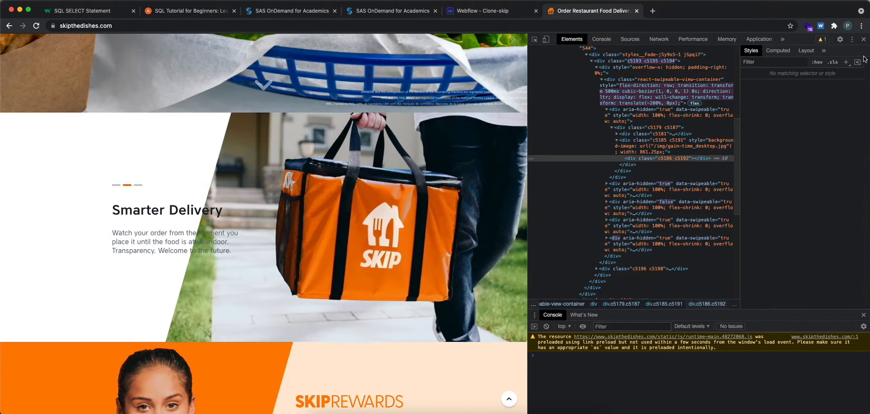
left_click(864, 40)
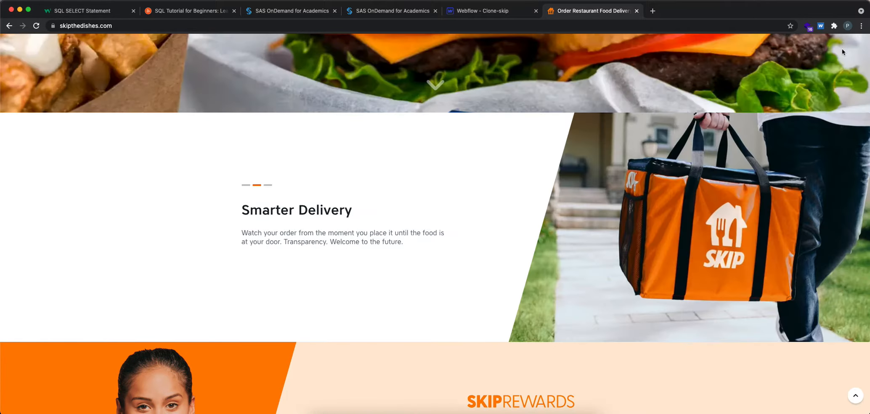
left_click(496, 13)
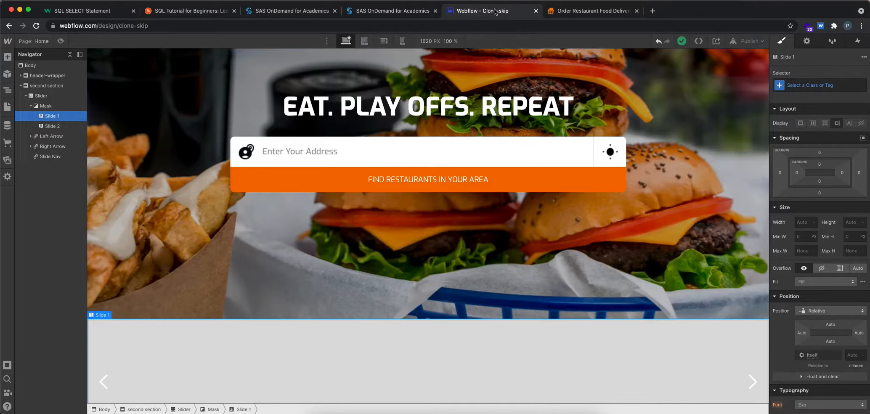
Step: Try setting Slide 1's height to 600 px and undo the change
left_click(856, 223)
type("600")
key("Return")
scroll(435, 295, "down", 1)
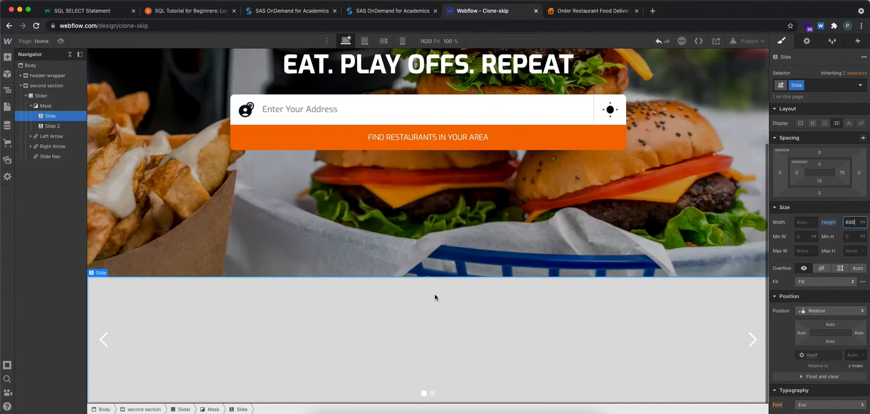
key("super+z")
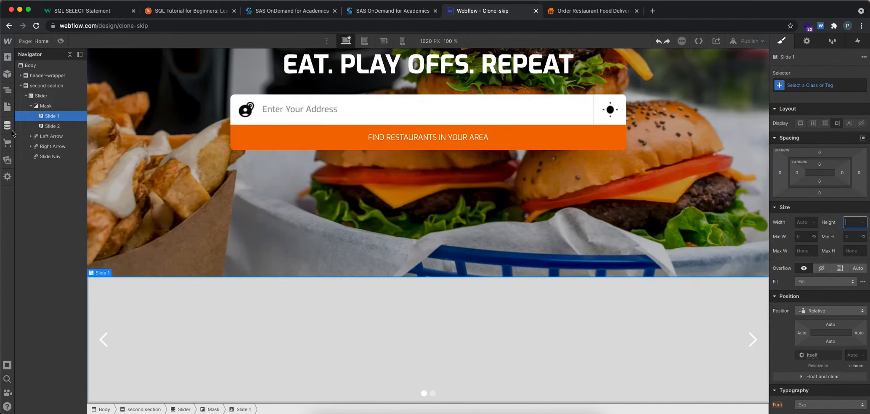
Step: Select the whole Slider instead of the slide and set its height to 600 px
left_click(32, 95)
left_click(854, 222)
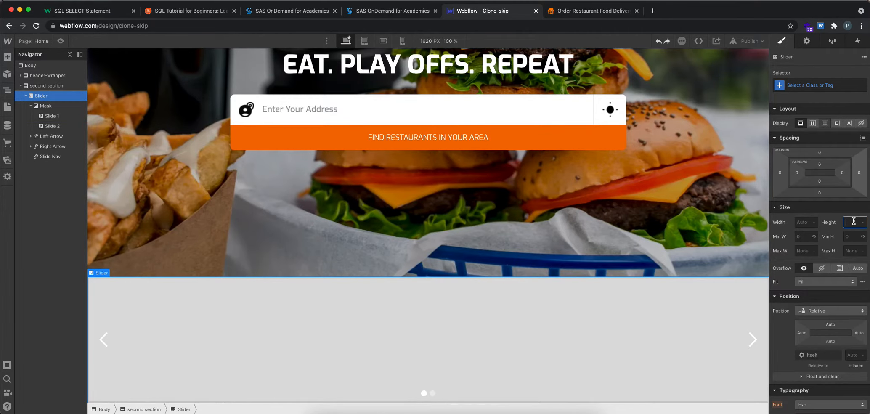
type("600")
key("Return")
scroll(694, 288, "down", 3)
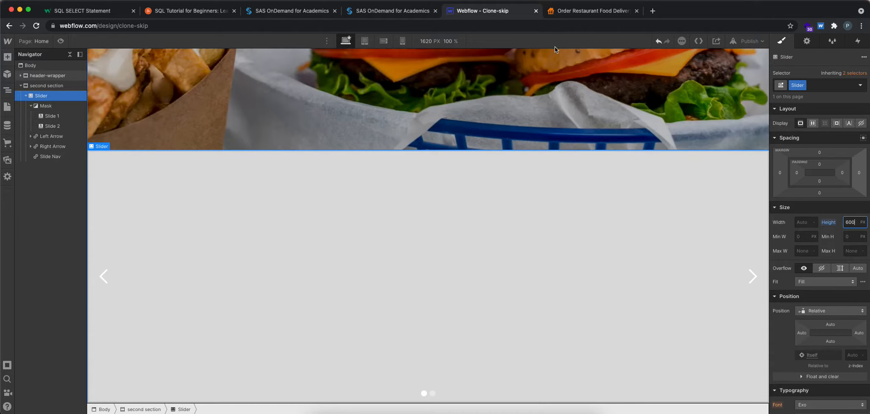
Step: Compare with the slide section on skipthedishes.com, return to Webflow and set the Slider's height to 500 px
left_click(591, 10)
left_click(505, 10)
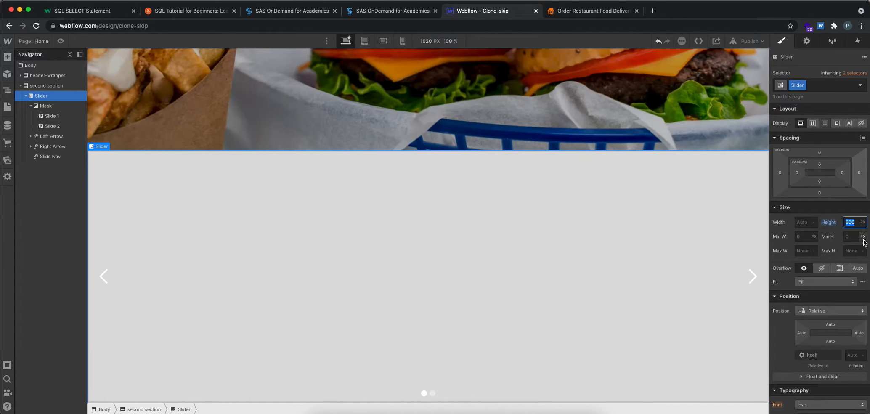
type("500")
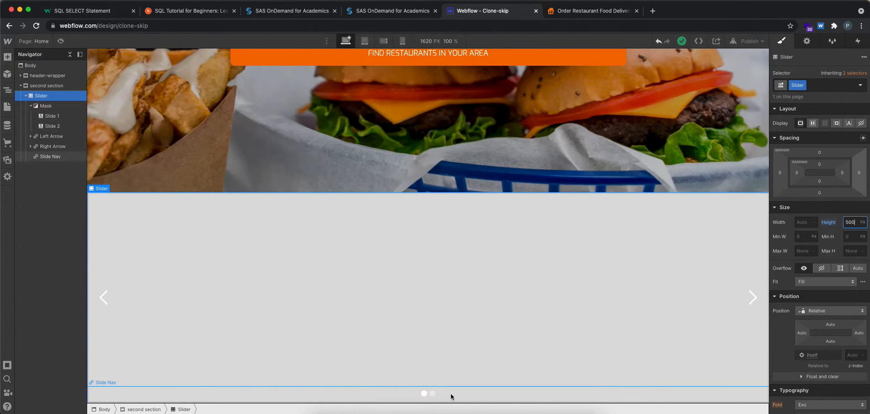
scroll(452, 392, "up", 1)
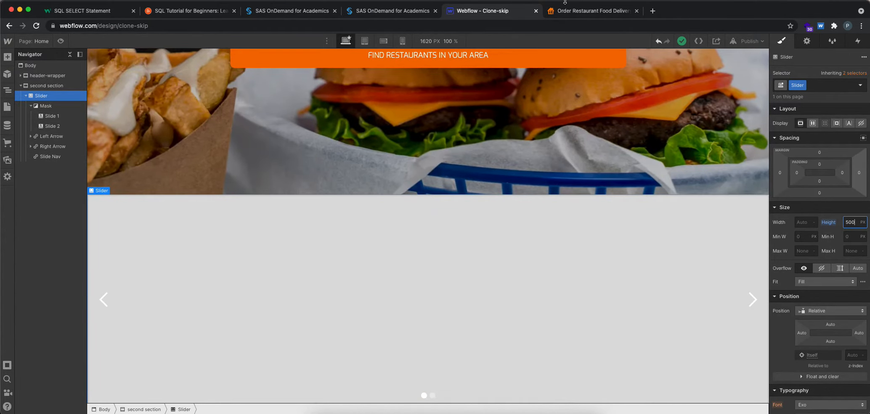
Step: Switch to skipthedishes.com, cycle through the slides and inspect the markup and styles of their white area and background images
left_click(579, 11)
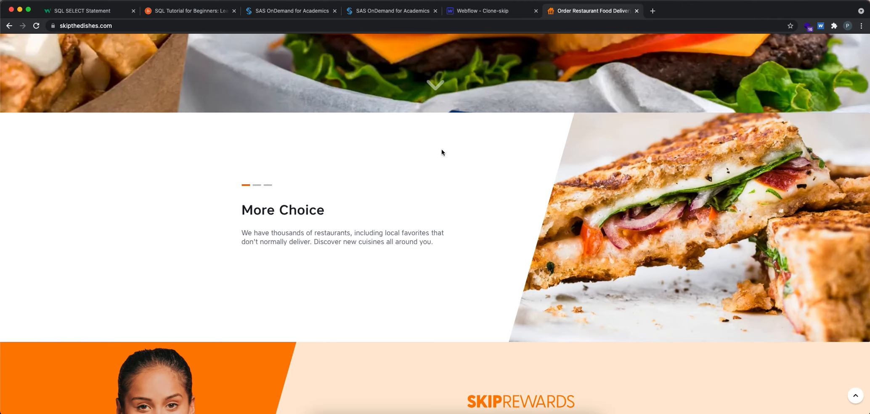
left_click(268, 185)
left_click(257, 185)
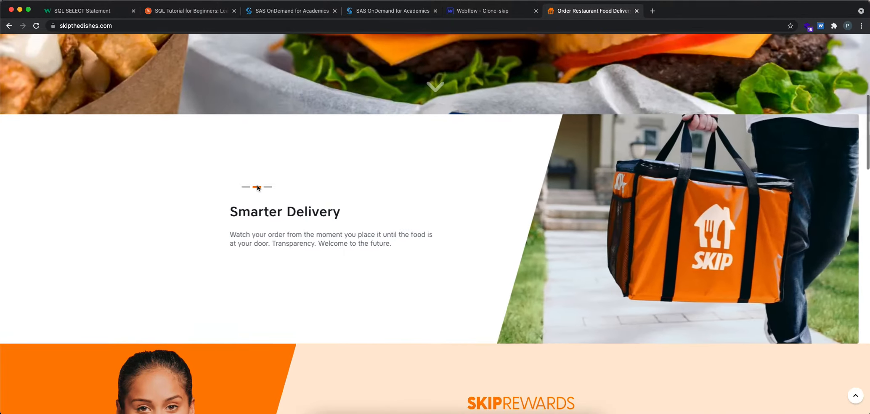
right_click(460, 167)
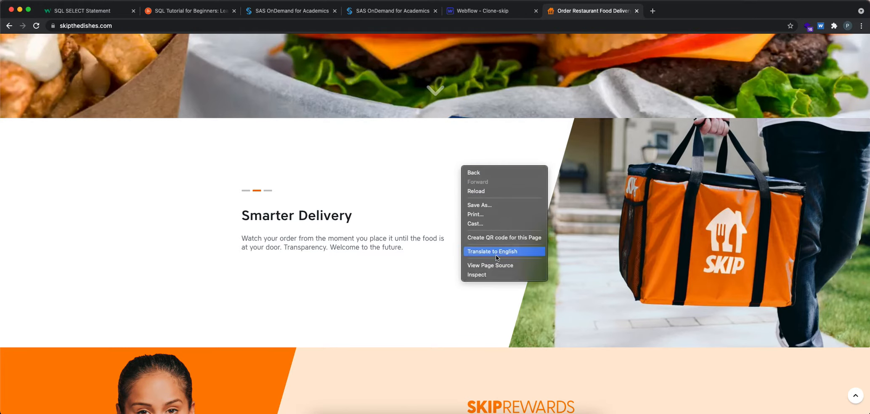
left_click(494, 275)
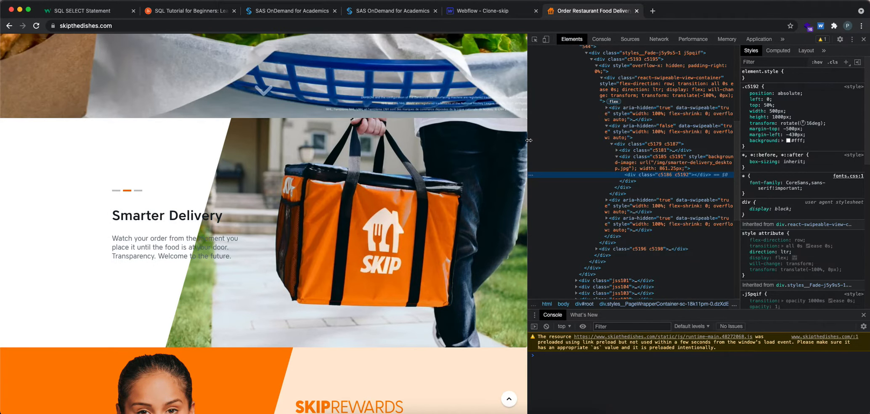
left_click_drag(529, 140, 478, 136)
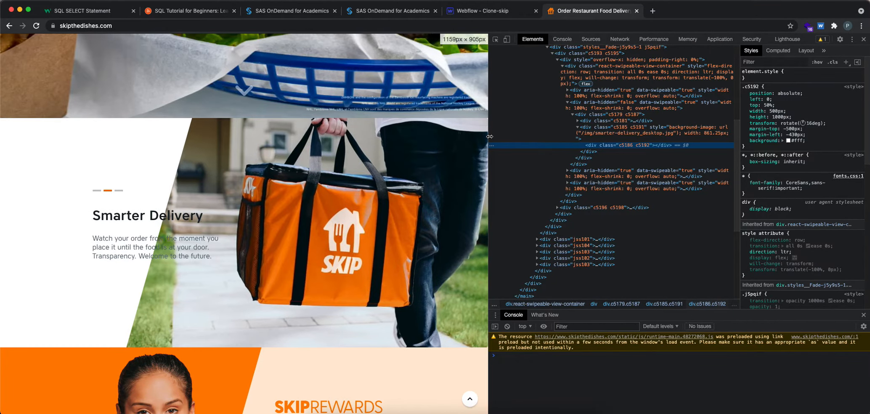
right_click(107, 136)
left_click(121, 243)
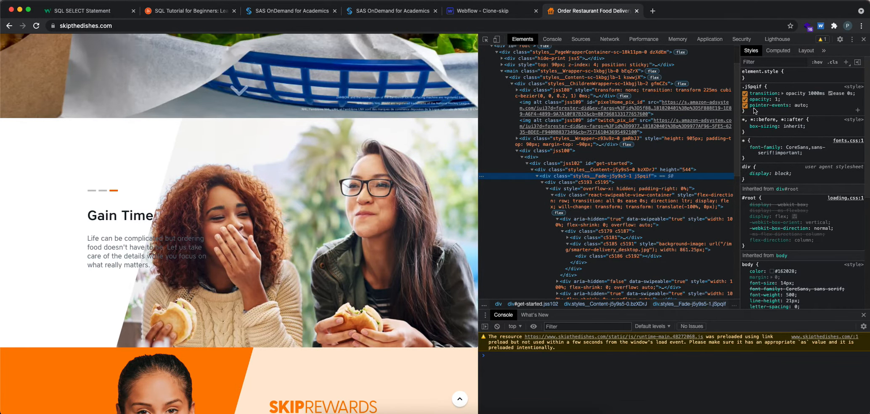
right_click(312, 137)
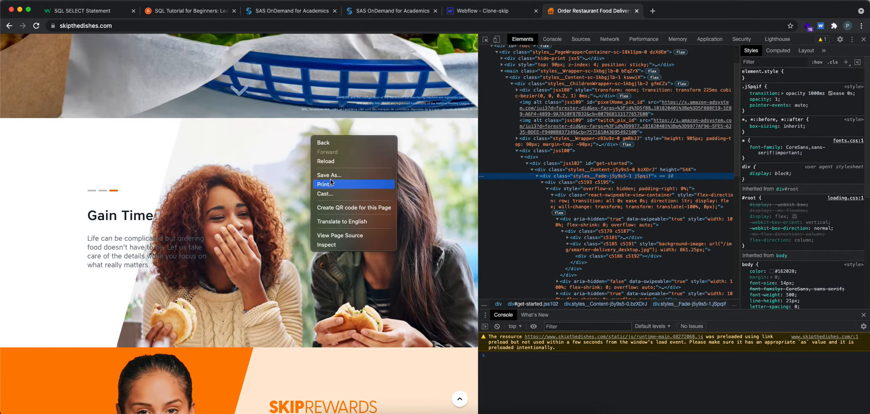
left_click(331, 243)
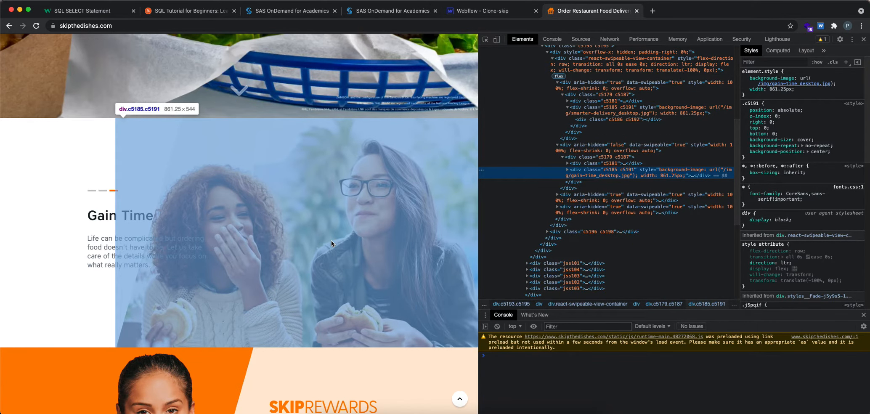
Step: Select Slide 1 in Webflow, close the developer tools on skipthedishes.com and return to Webflow
left_click(484, 10)
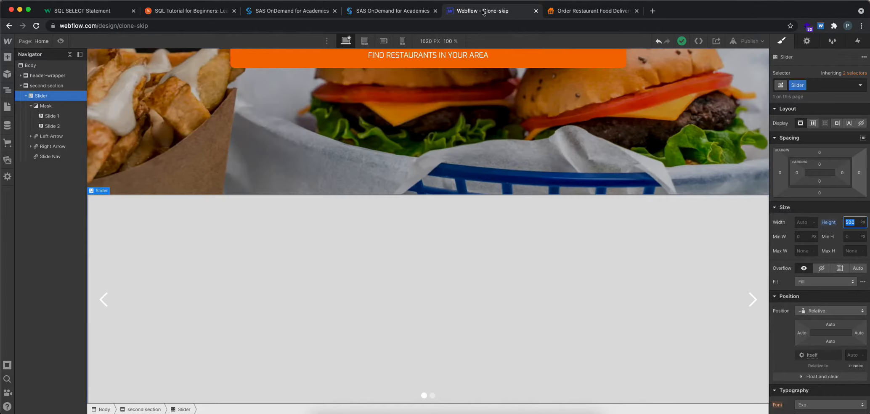
left_click(509, 293)
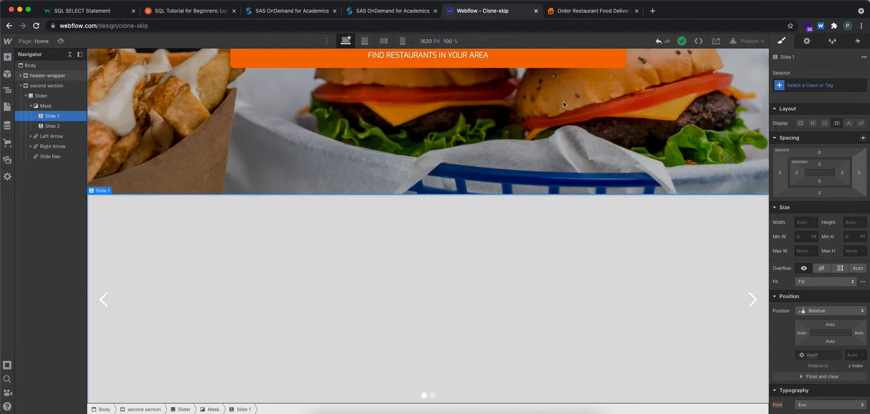
left_click(560, 11)
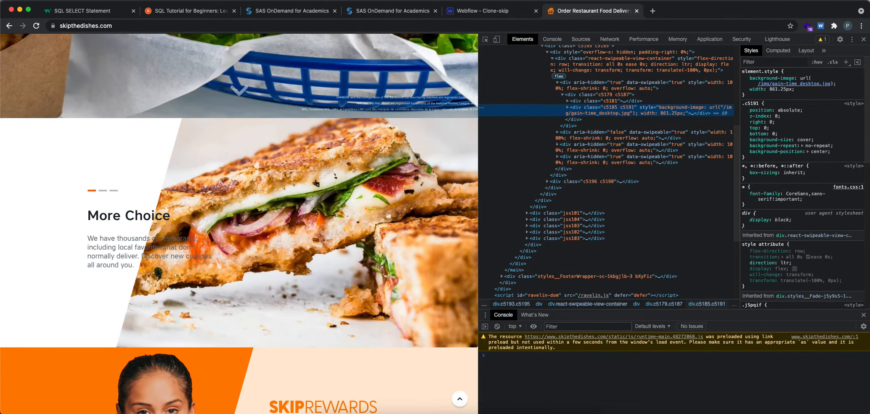
left_click(864, 39)
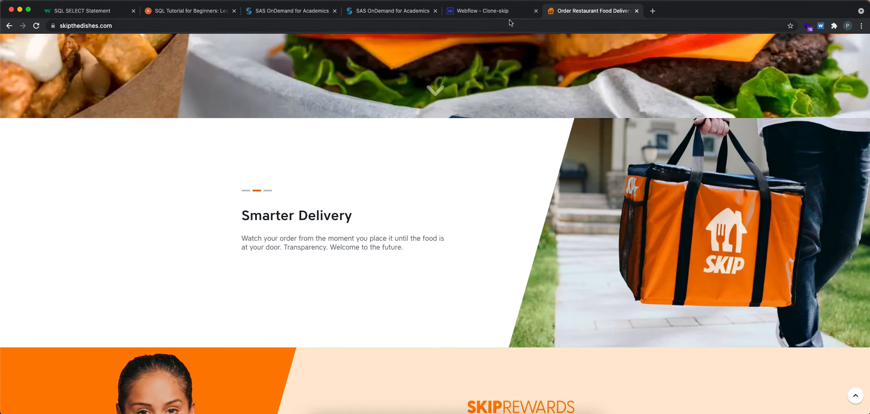
left_click(494, 13)
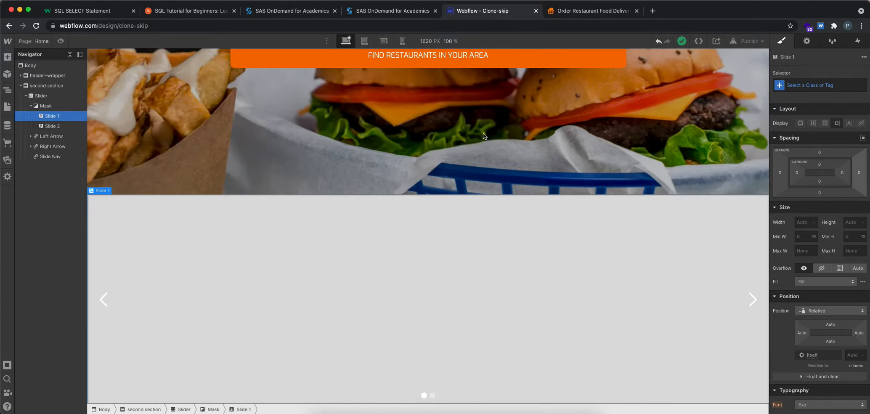
Step: Add a Div Block inside Slide 1 and size it to 1000 px high and 5 px wide
left_click(7, 58)
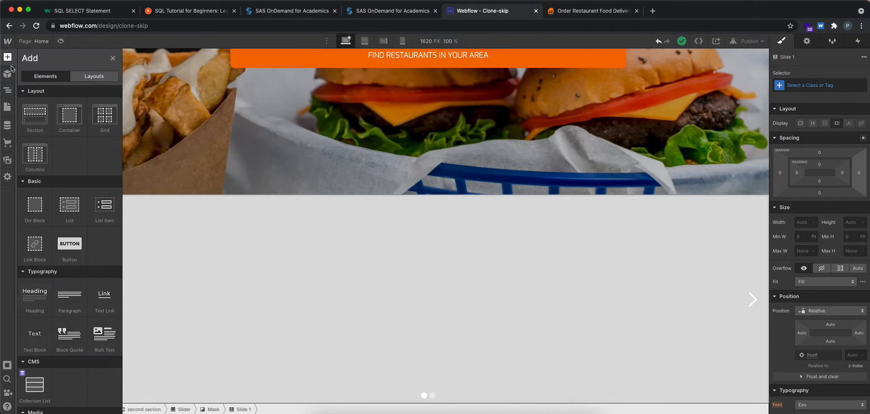
left_click(37, 211)
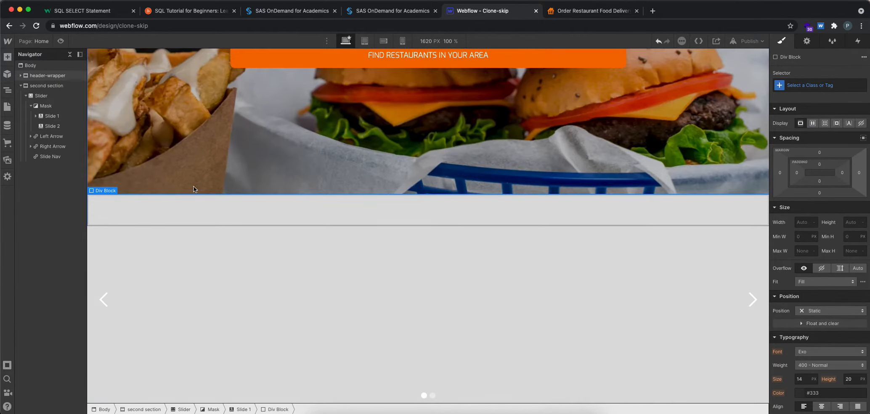
left_click(852, 222)
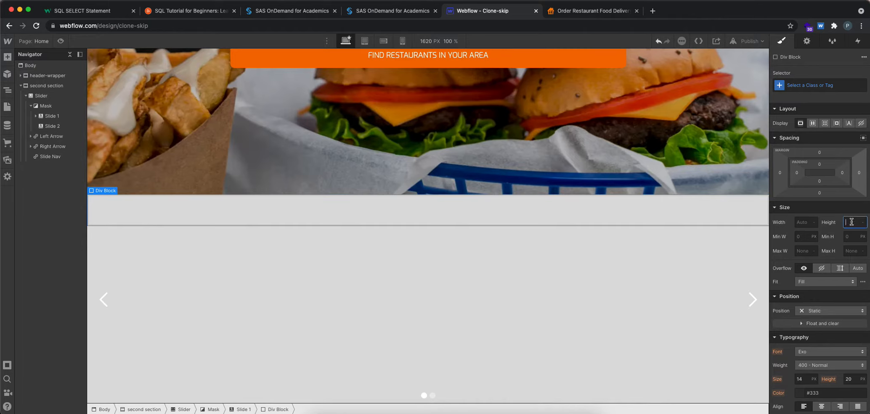
type("1000")
key("Return")
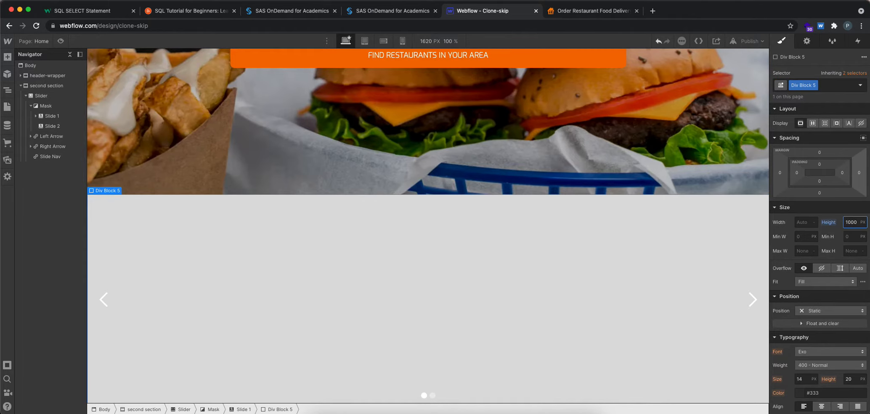
left_click(806, 223)
key("Return")
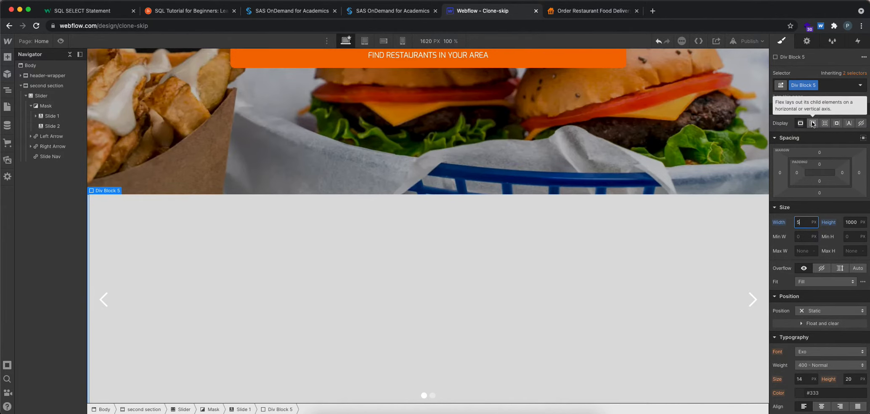
Step: Set the Slider's display to Flex with centred alignment and justification, and expand Slide 1 in the element tree
left_click(46, 96)
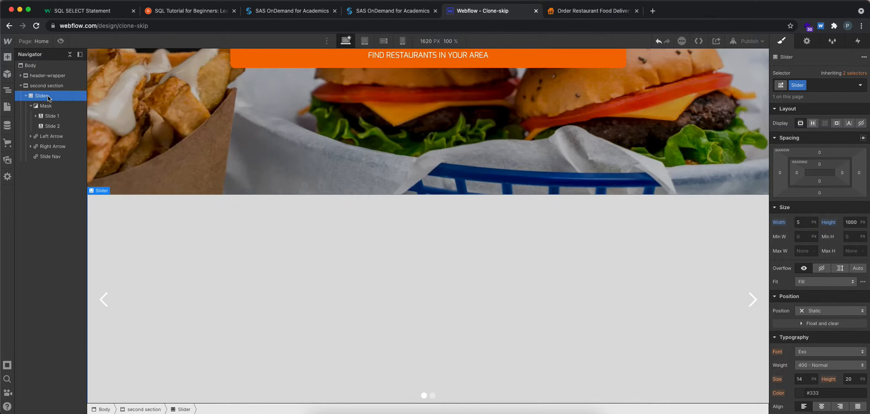
left_click(813, 123)
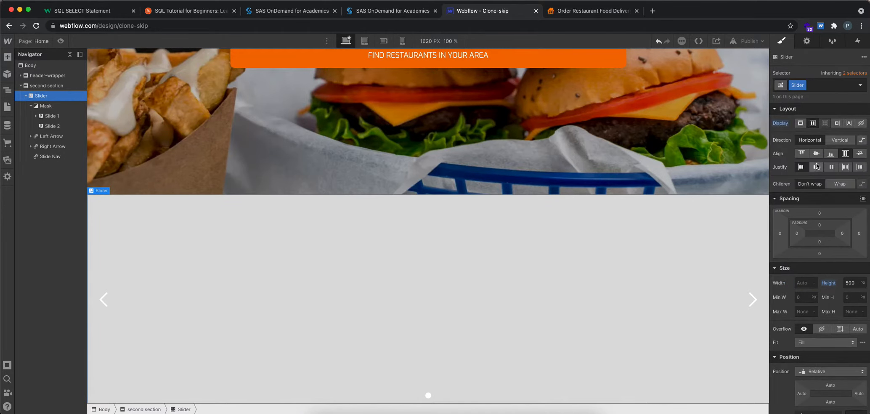
left_click(817, 167)
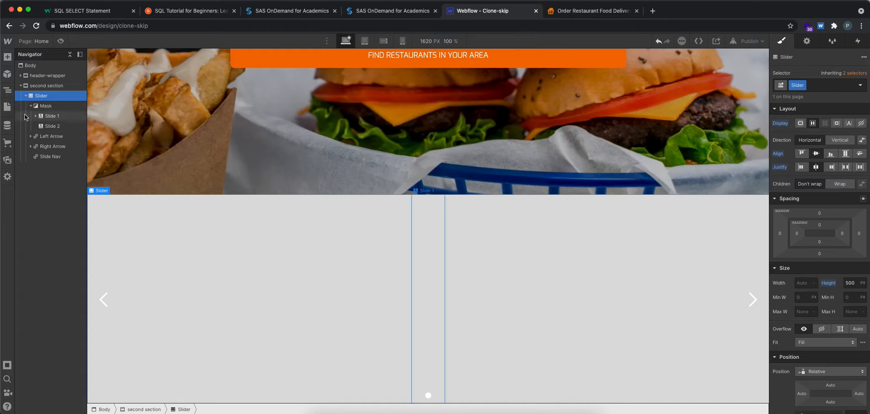
left_click(36, 116)
Step: Undo the Slider's centred justification, switch its display back to Block and check the layout settings of Slide 1 and the Mask
key("ctrl+z")
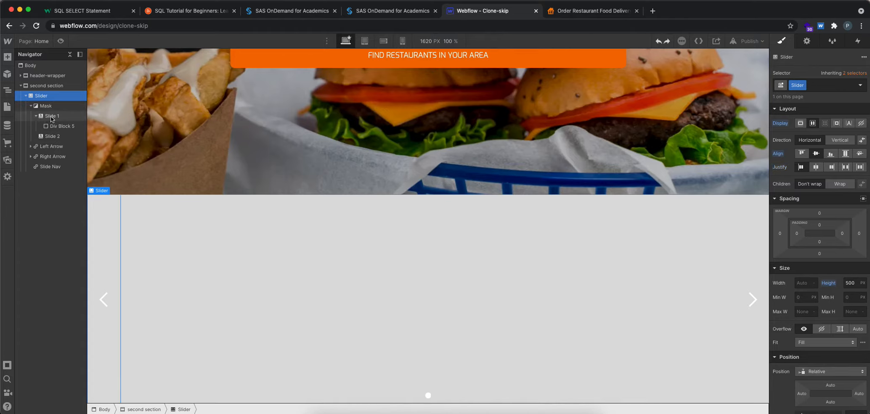
left_click(801, 123)
left_click(74, 116)
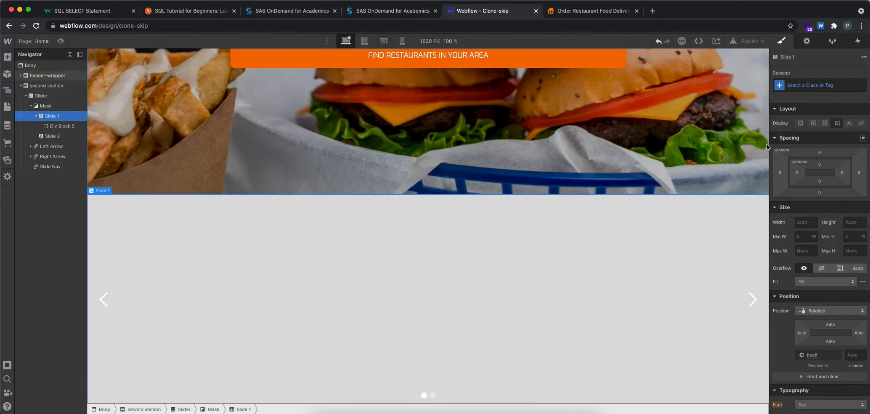
left_click(73, 106)
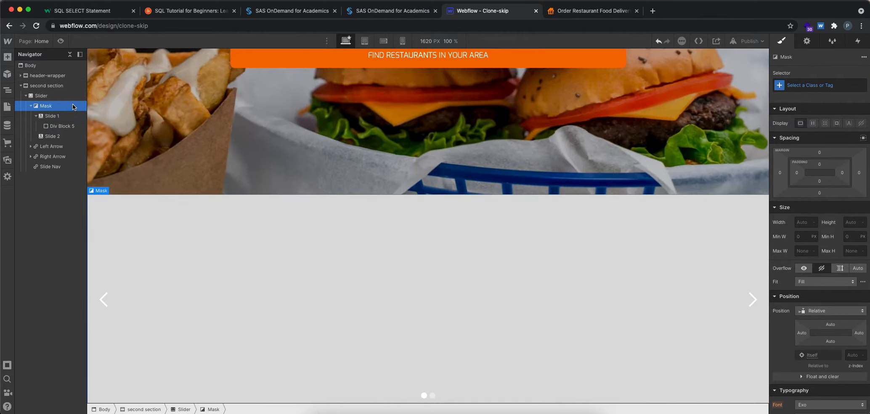
Step: Set the Slider's display to Flex again and centre its children along the horizontal direction
left_click(35, 96)
left_click(813, 123)
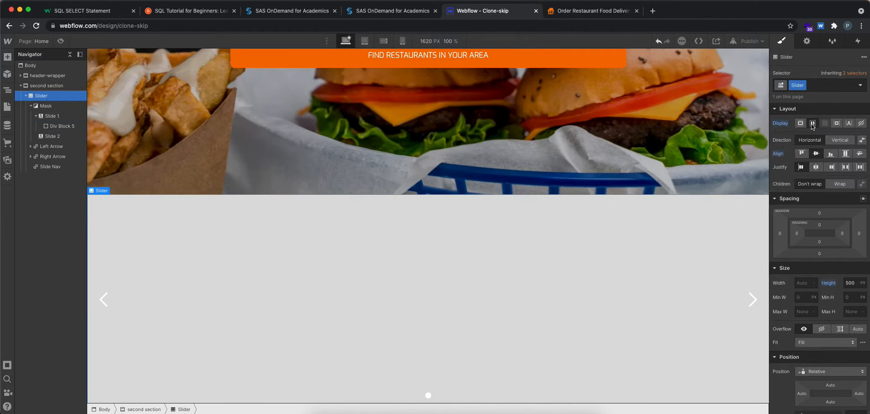
left_click(817, 167)
Step: Give Div Block 5 inside Slide 1 a black background colour
left_click(62, 126)
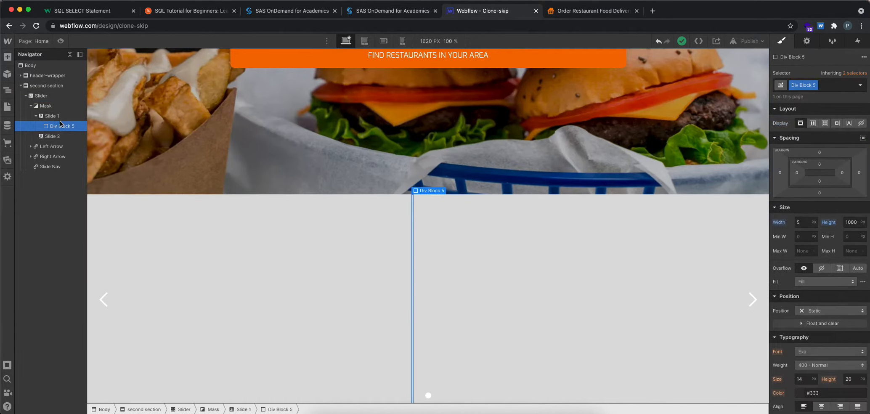
scroll(868, 332, "down", 10)
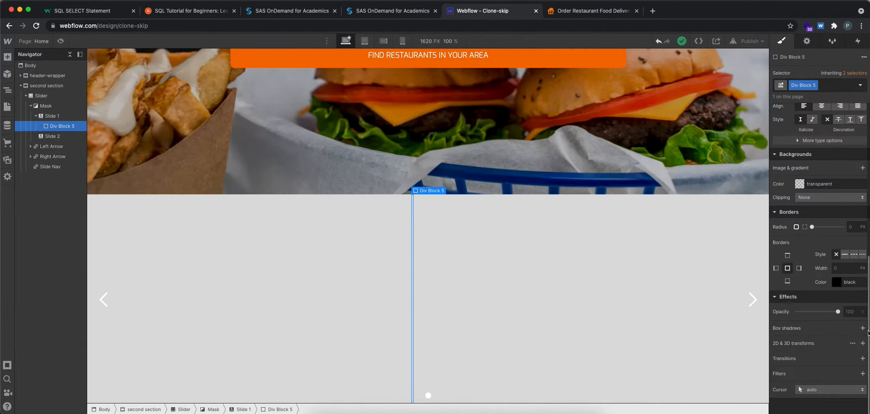
left_click(801, 184)
left_click_drag(795, 237, 756, 263)
left_click(588, 250)
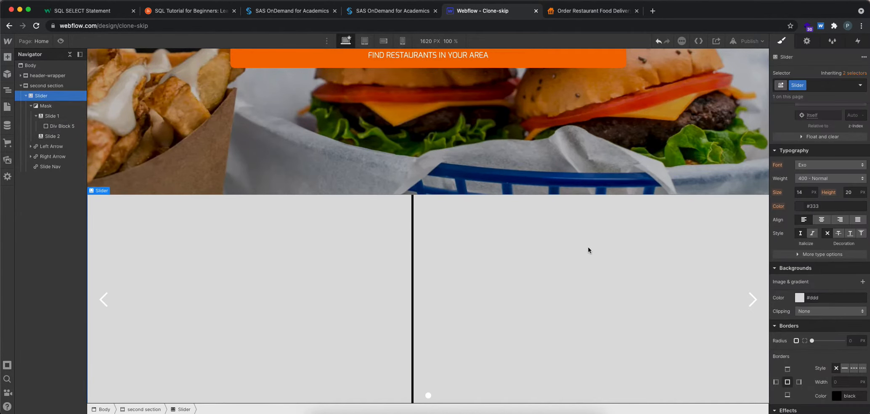
Step: Examine the slanted slide edge on the SkipTheDishes page, and return to Webflow to look through the Slider's style settings
left_click(585, 12)
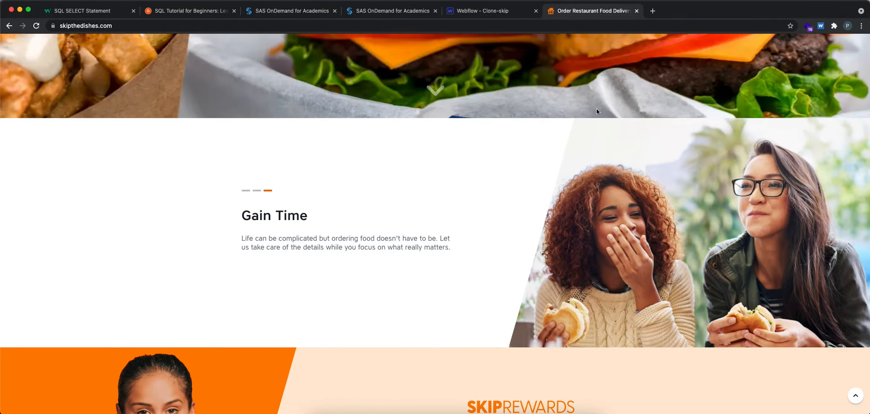
left_click(500, 10)
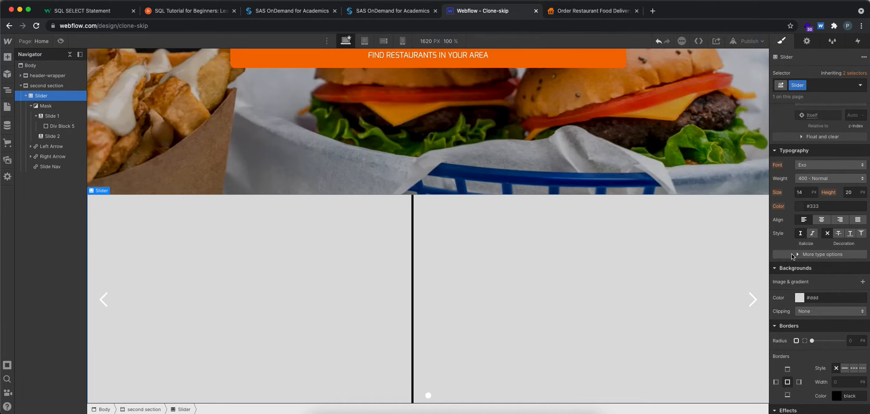
scroll(653, 266, "up", 3)
scroll(653, 266, "down", 3)
scroll(825, 189, "up", 10)
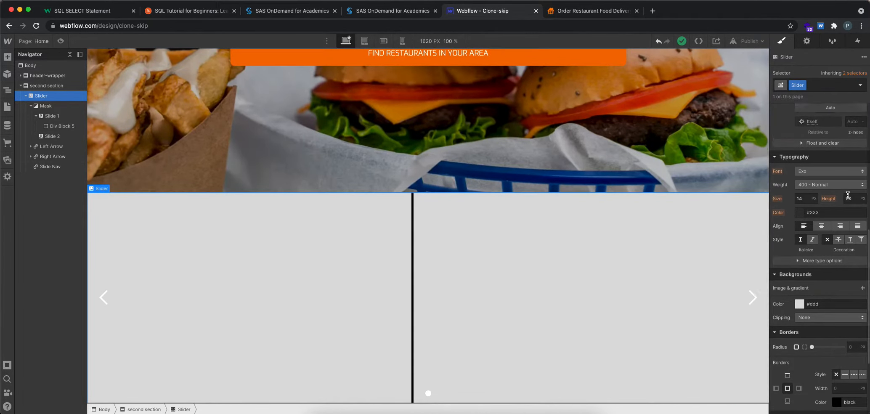
scroll(844, 188, "down", 10)
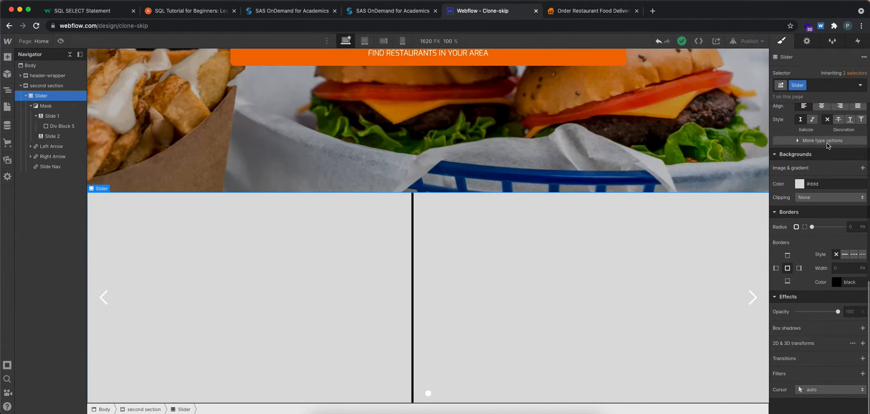
Step: Try a Move transform of 152 px along the Z axis on the Slider and undo it
left_click(862, 344)
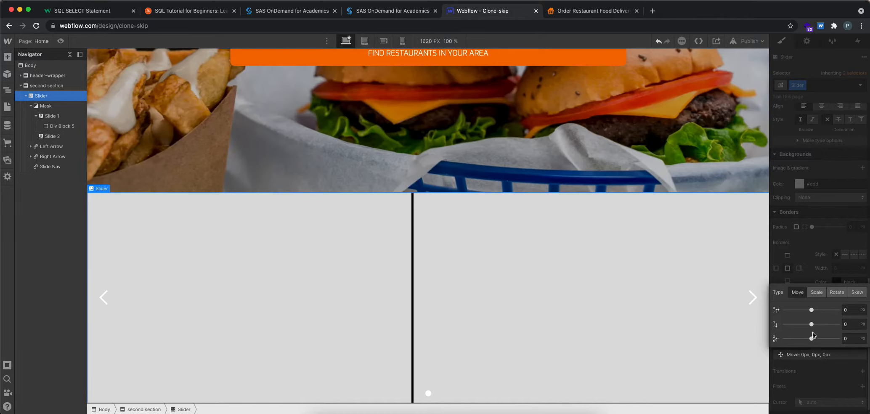
left_click_drag(812, 338, 826, 337)
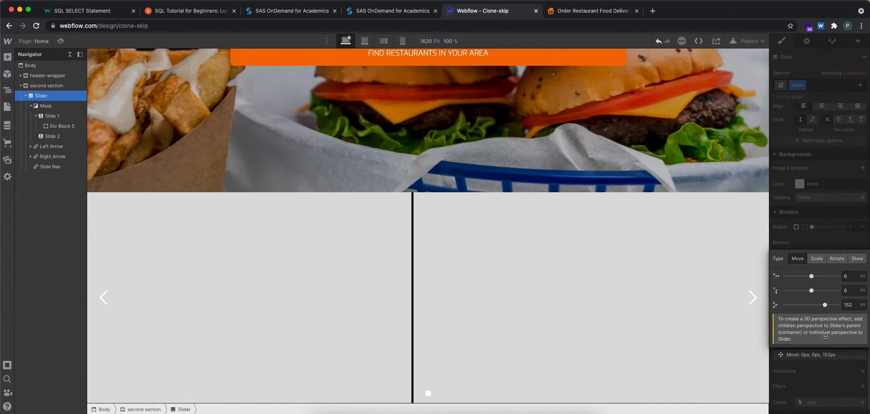
key("super+z")
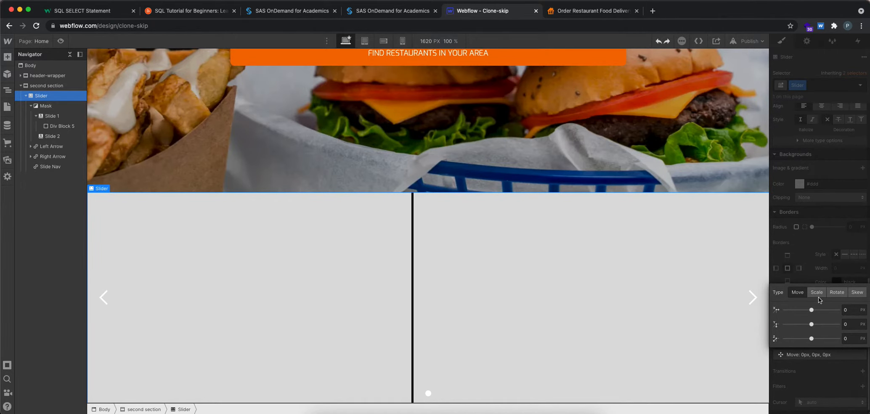
Step: Try a Skew transform of -8° on the X axis on the Slider and delete that transform
left_click(857, 292)
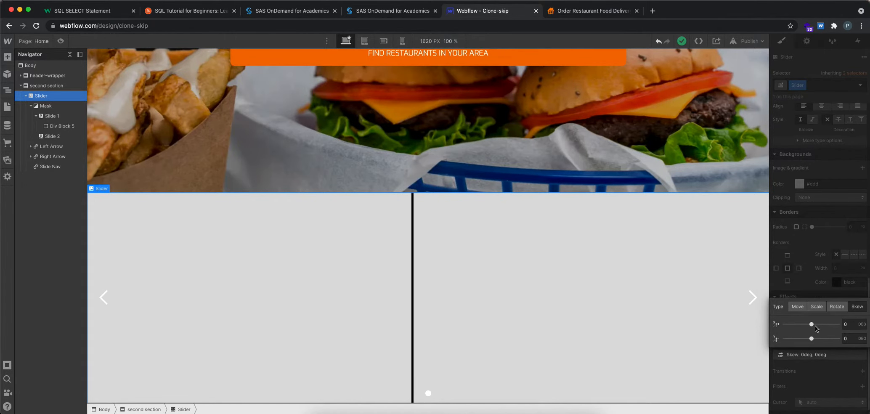
left_click_drag(812, 325, 809, 324)
left_click(810, 294)
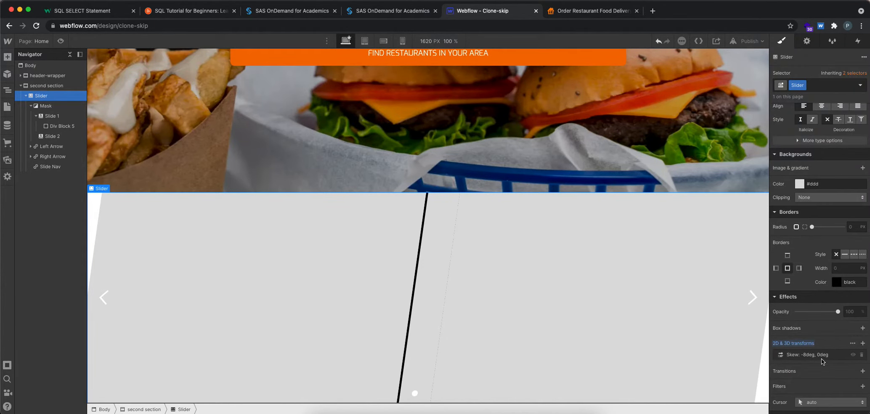
left_click(861, 356)
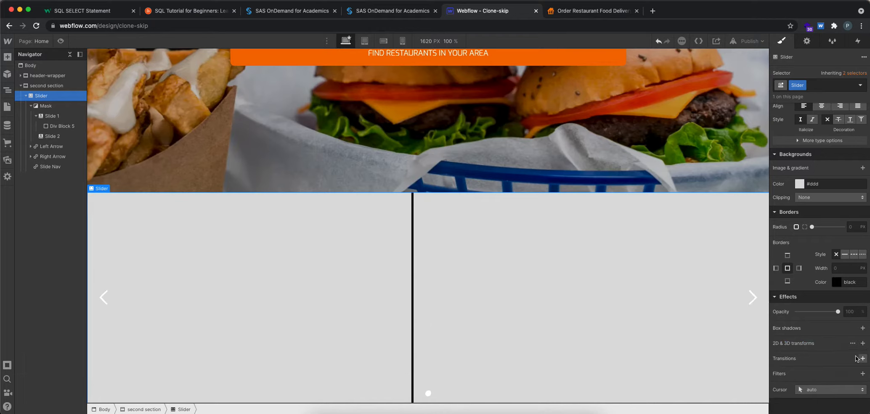
Step: Add a Skew transform to Div Block 5 in Slide 1, with -10° on the X axis and 0° on the Y axis
left_click(412, 252)
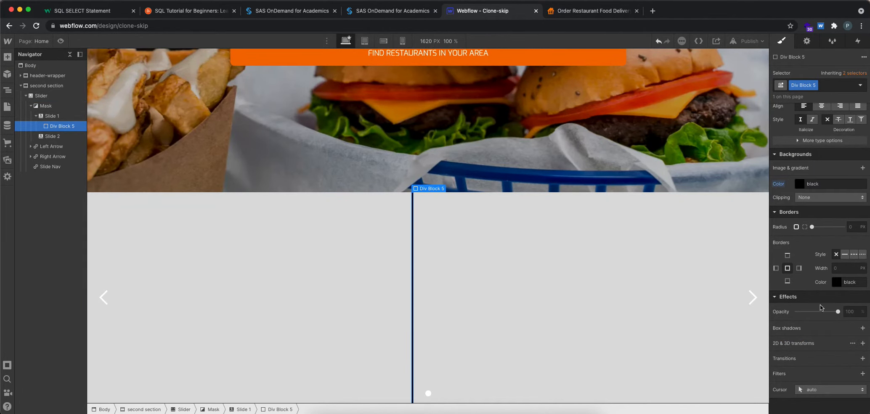
left_click(861, 343)
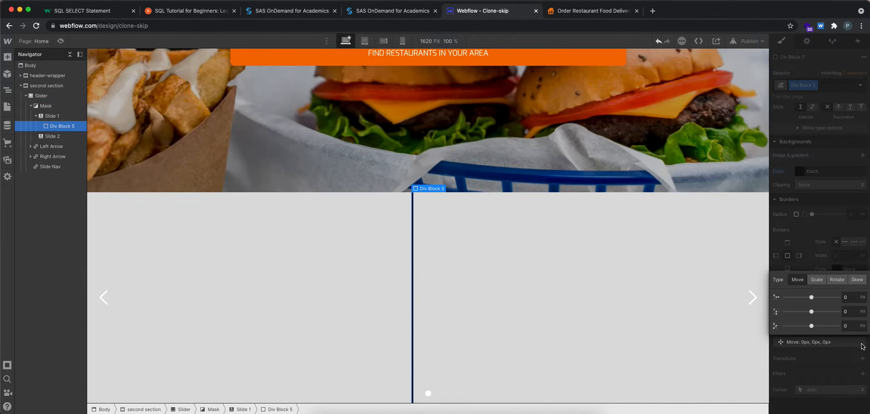
left_click(857, 280)
mouse_move(813, 311)
left_mouse_down()
mouse_move(818, 326)
mouse_move(782, 325)
mouse_move(819, 325)
left_mouse_up()
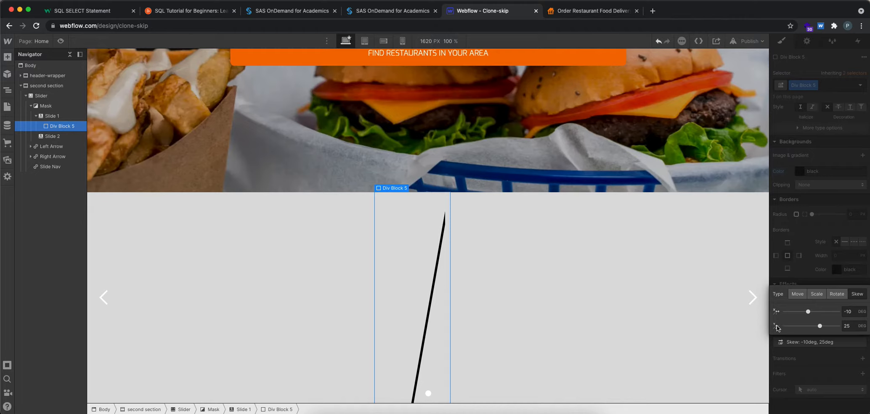
left_click(847, 327)
type("0")
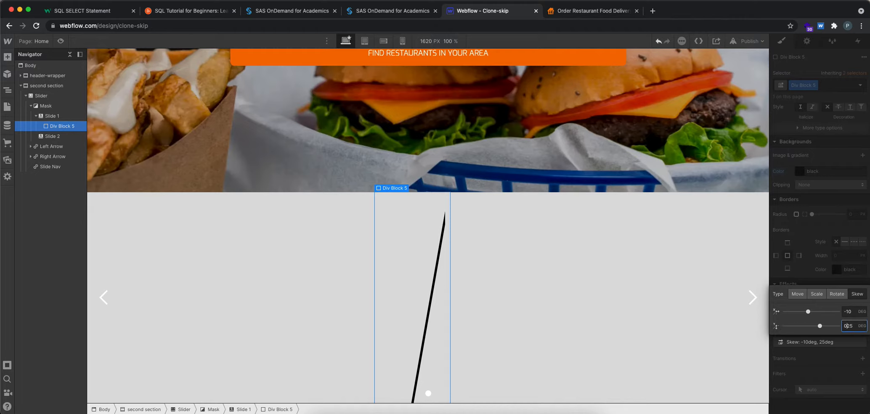